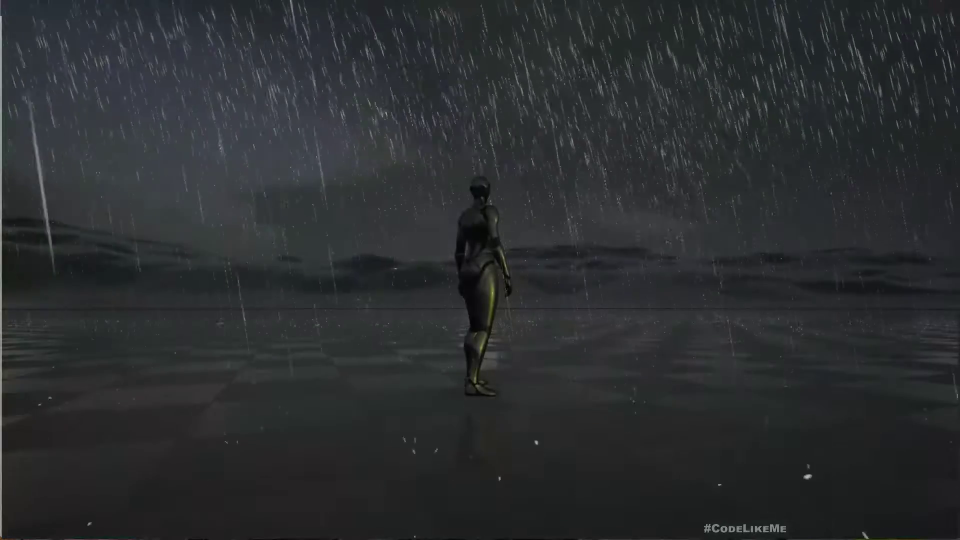
- Walk the character through the rainy level in play mode to examine the existing rain effect
key("w")
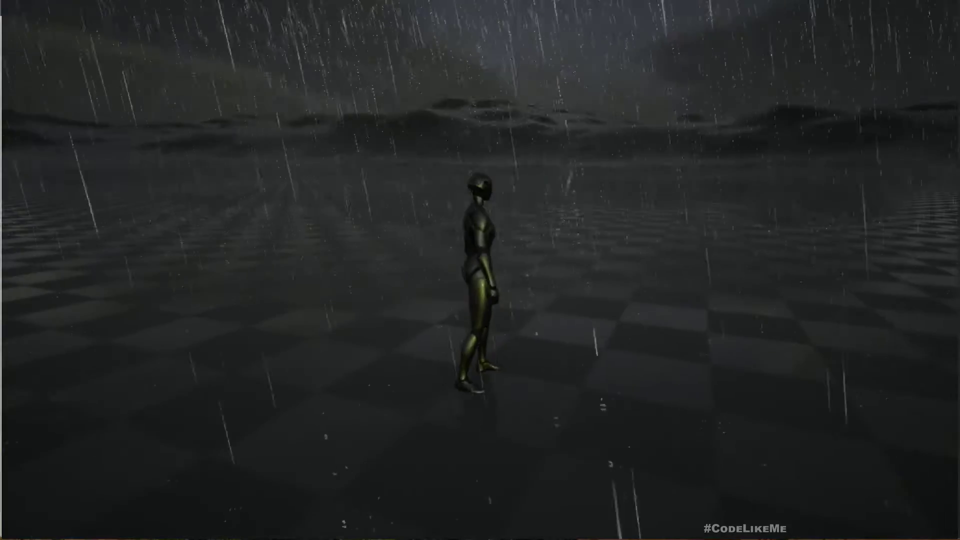
key("w")
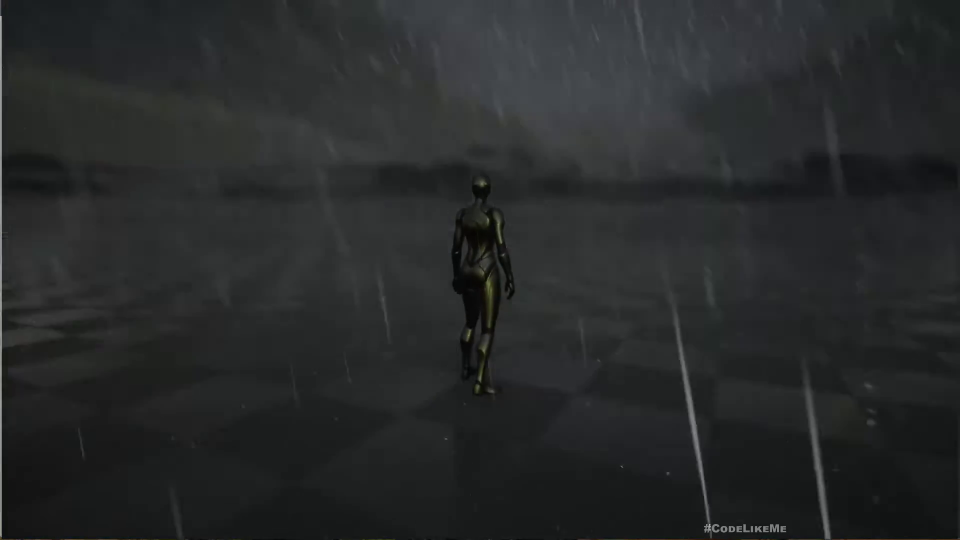
key("shift+F1")
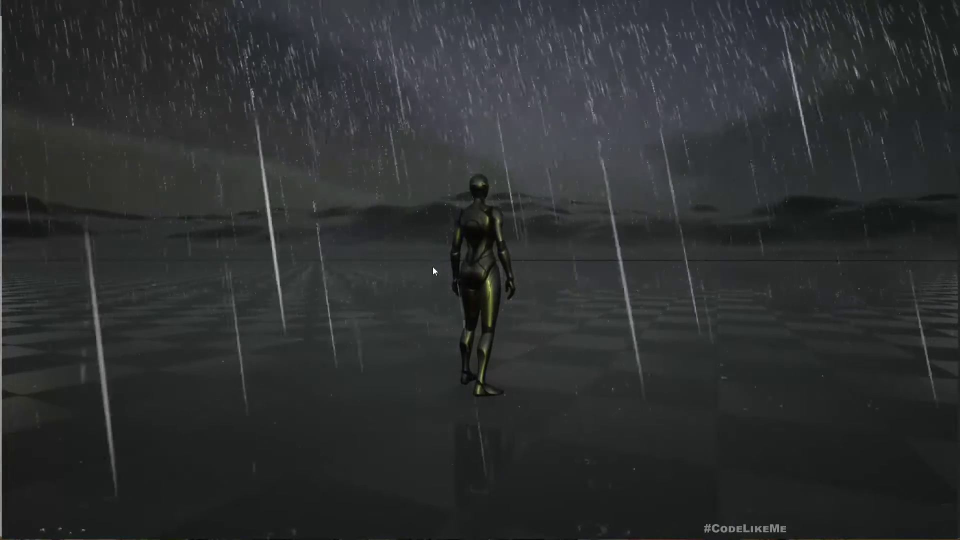
left_click(421, 273)
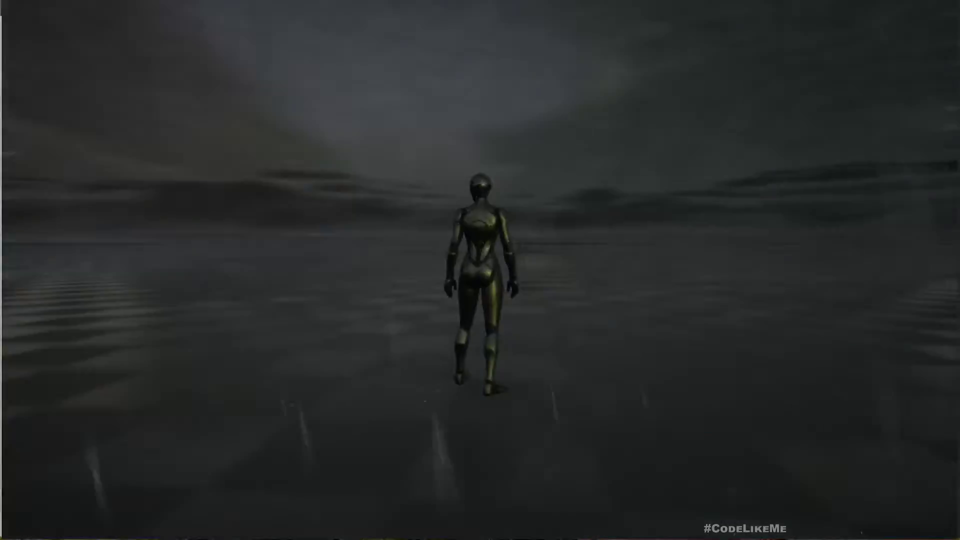
key("w")
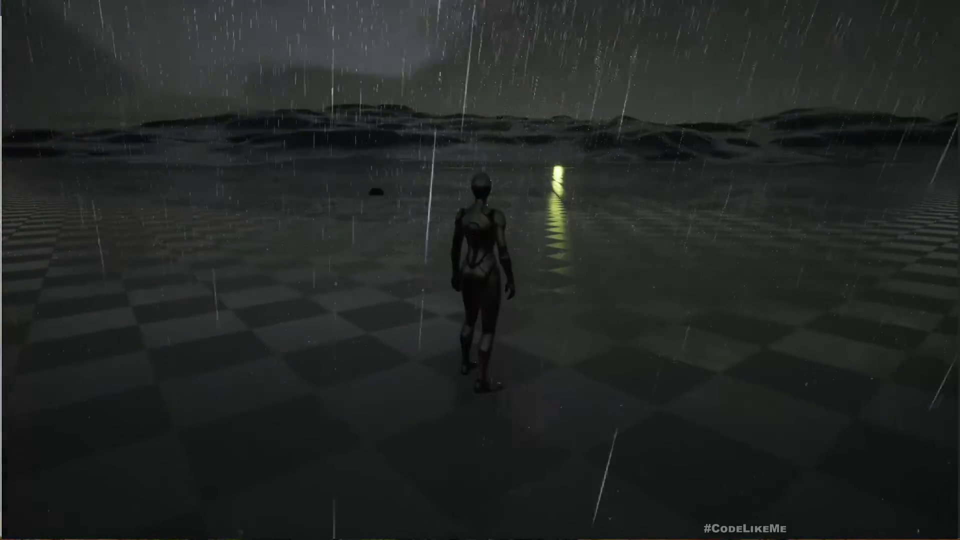
key("w")
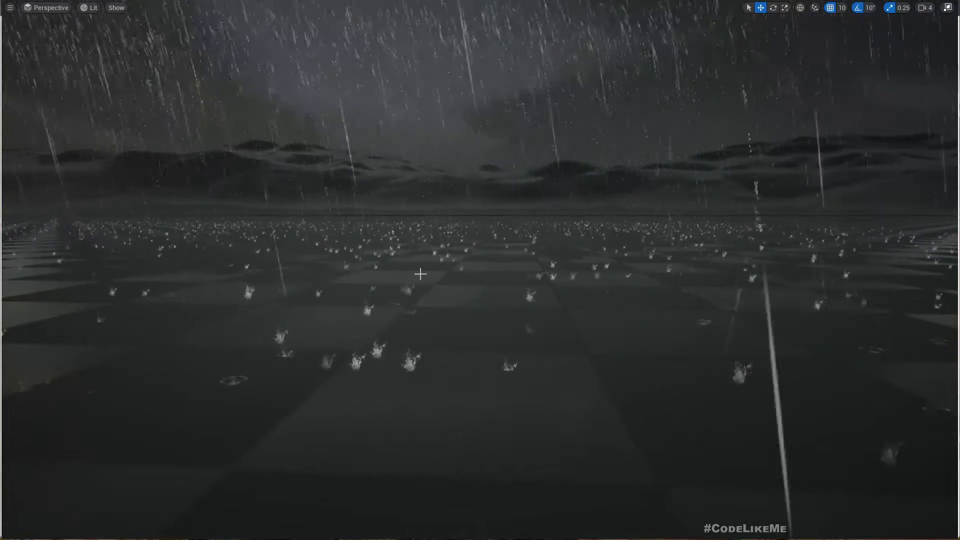
- Leave the full-screen viewport and open the NS_Rain system with all its emitters in view
key("F11")
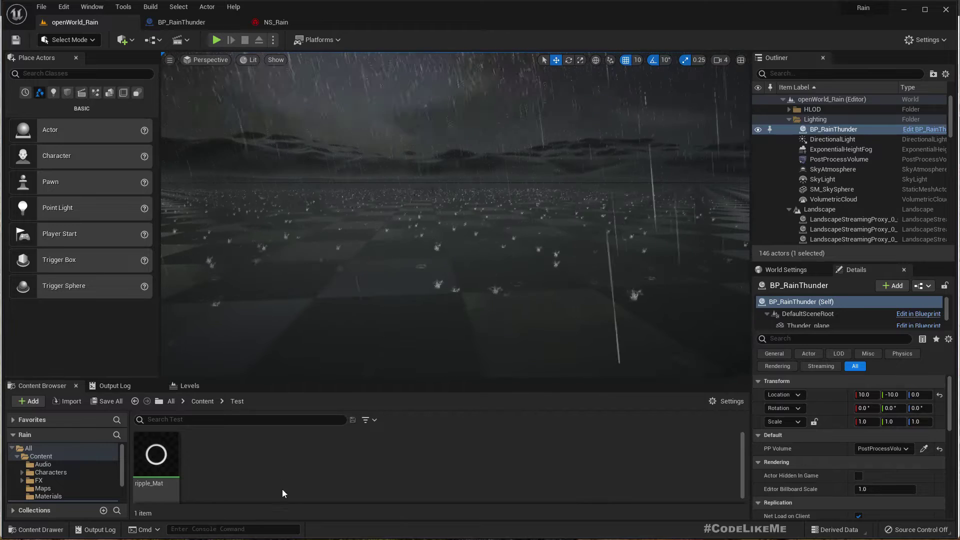
left_click(270, 19)
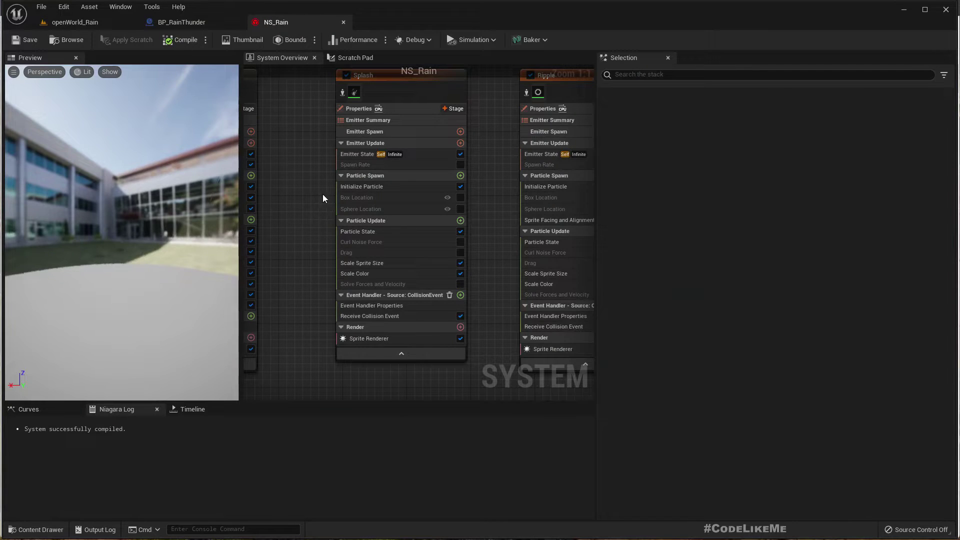
scroll(344, 192, "up", 1)
left_click_drag(127, 254, 155, 295)
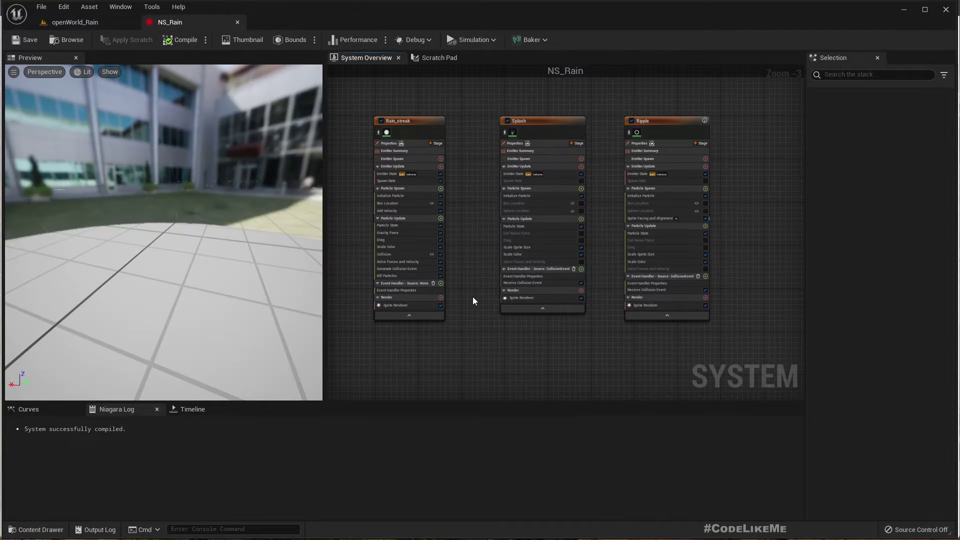
- Review the Rain_streak, Splash and Ripple emitters of NS_Rain, including Rain_streak's event handler properties
scroll(502, 100, "up", 3)
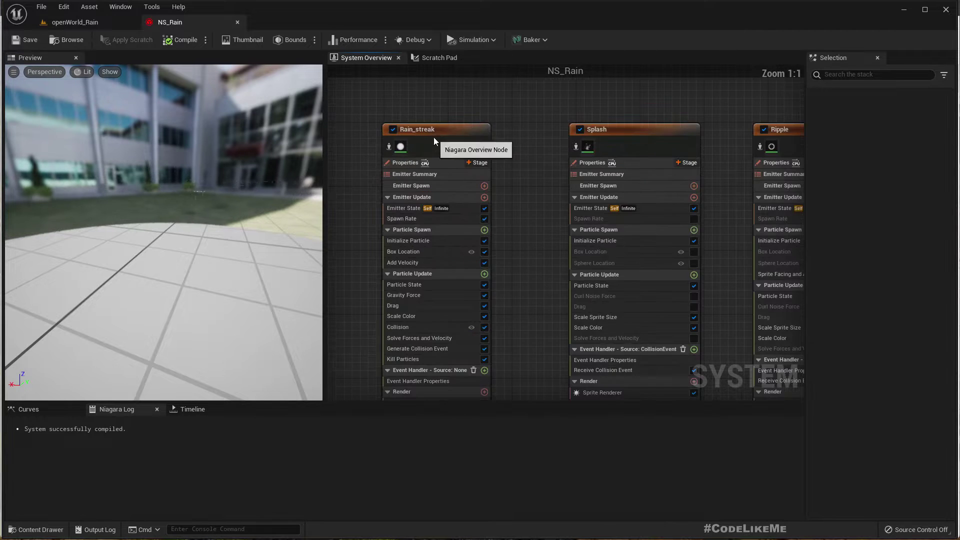
left_click(442, 144)
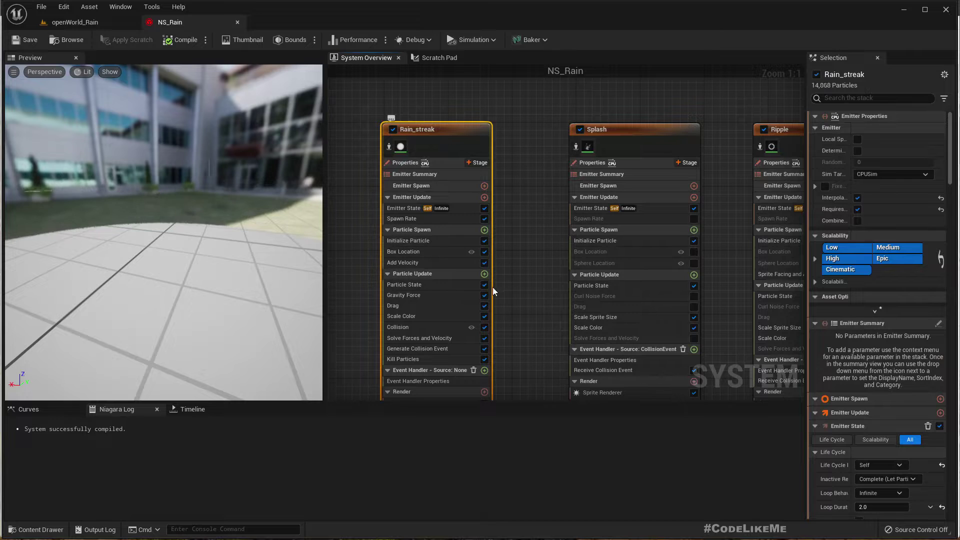
mouse_move(493, 287)
right_mouse_down()
mouse_move(525, 278)
mouse_move(506, 223)
mouse_move(494, 275)
right_mouse_up()
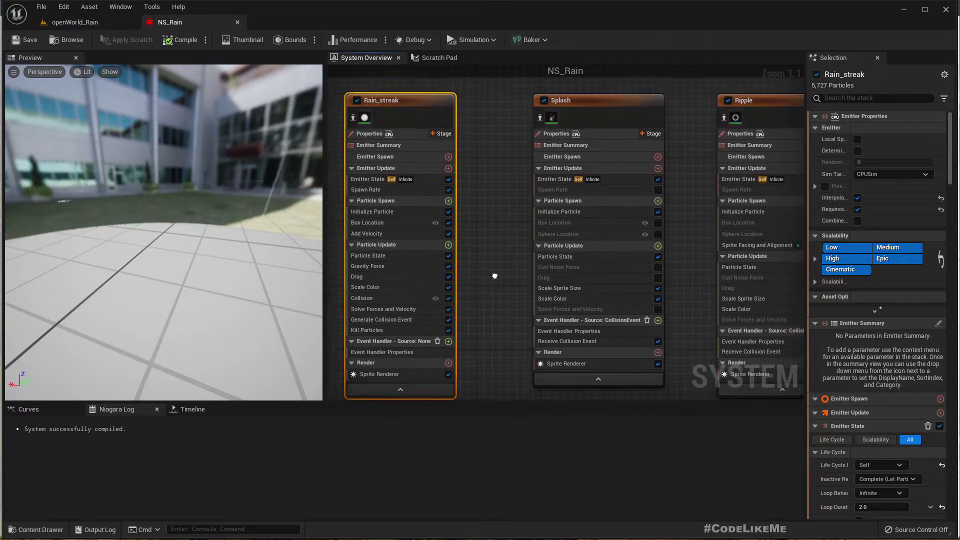
left_click(389, 352)
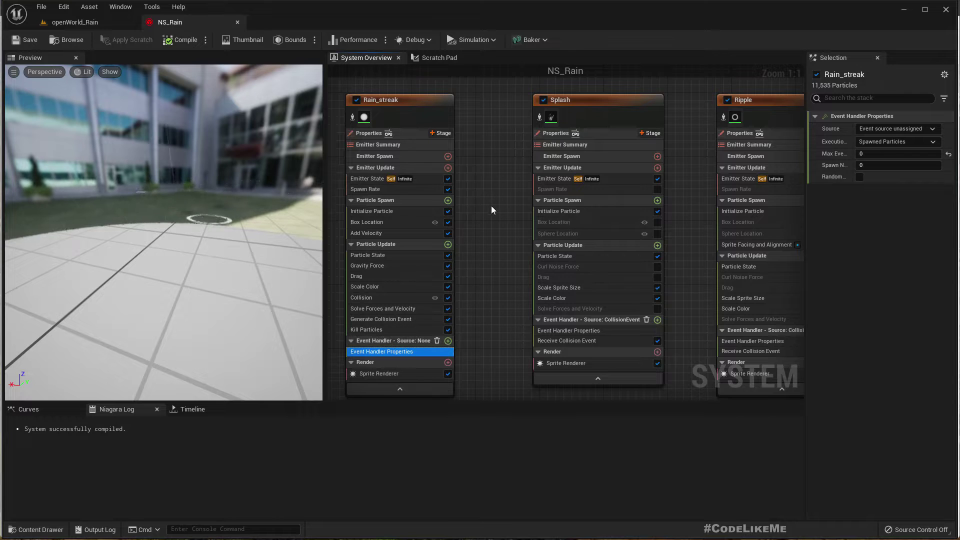
right_click_drag(491, 205, 431, 208)
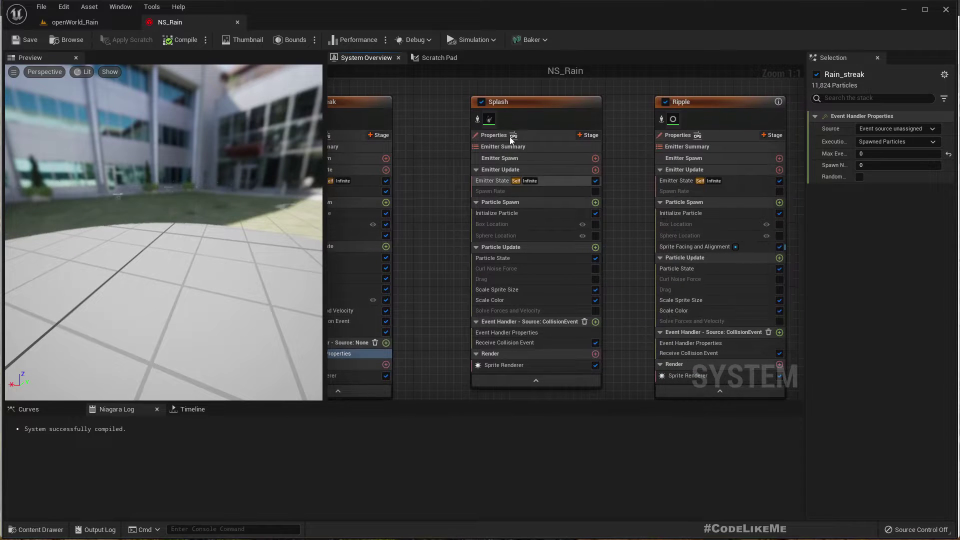
left_click(532, 100)
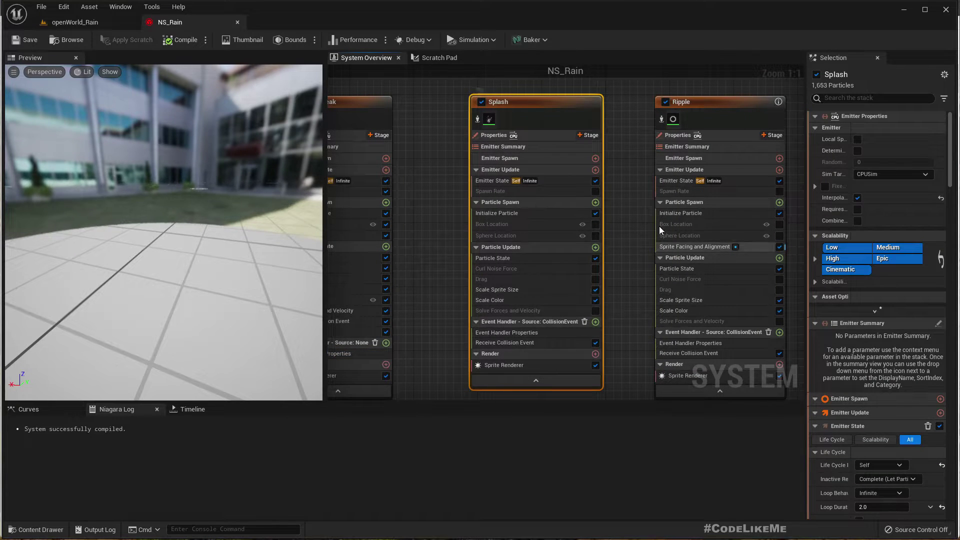
scroll(595, 232, "down", 2)
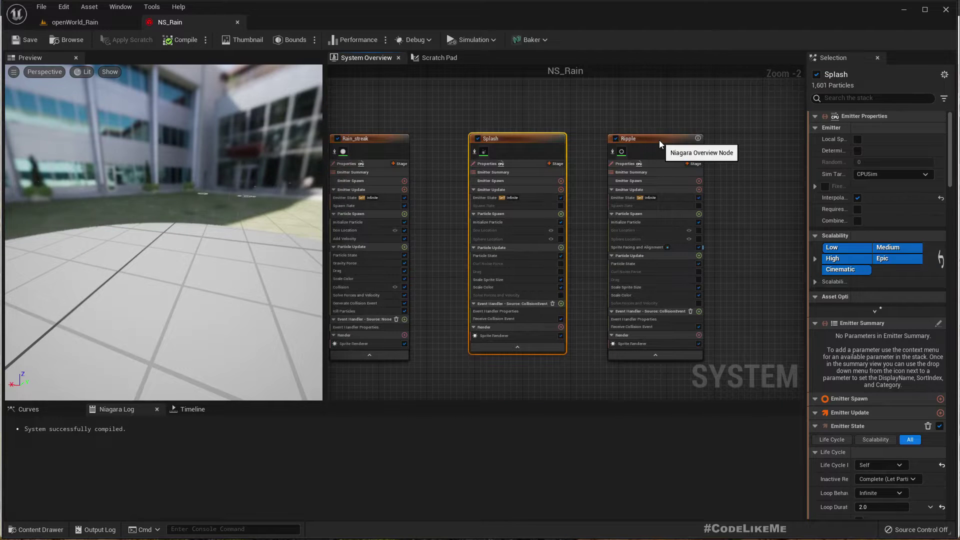
left_click(660, 140)
right_click_drag(596, 335, 556, 326)
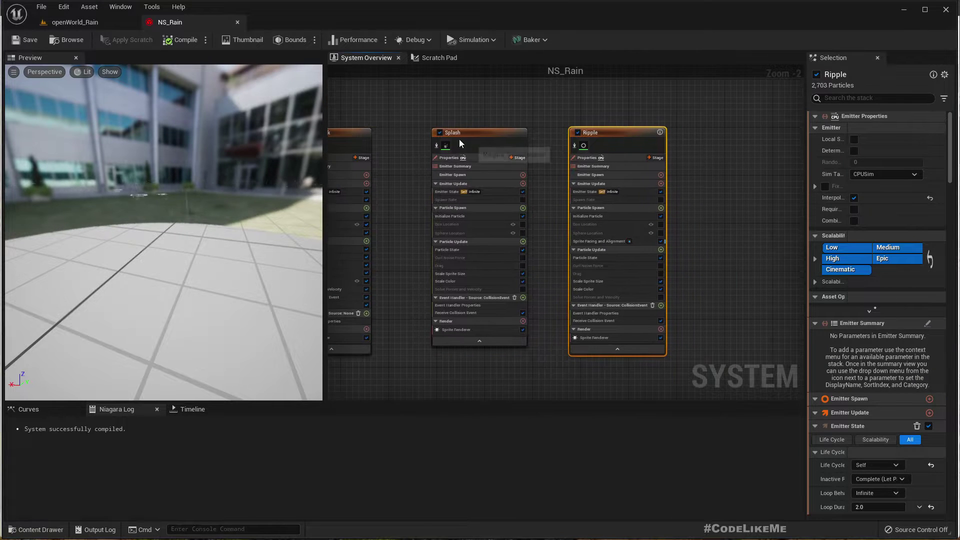
- Disable the Splash emitter, duplicate it and place the copy beside the Ripple emitter
left_click(440, 133)
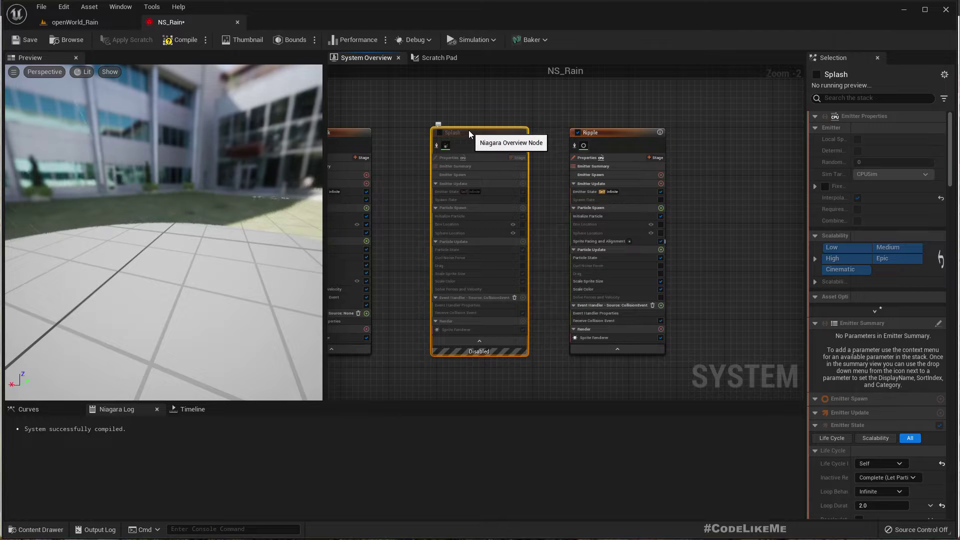
key("ctrl+d")
left_click(542, 140)
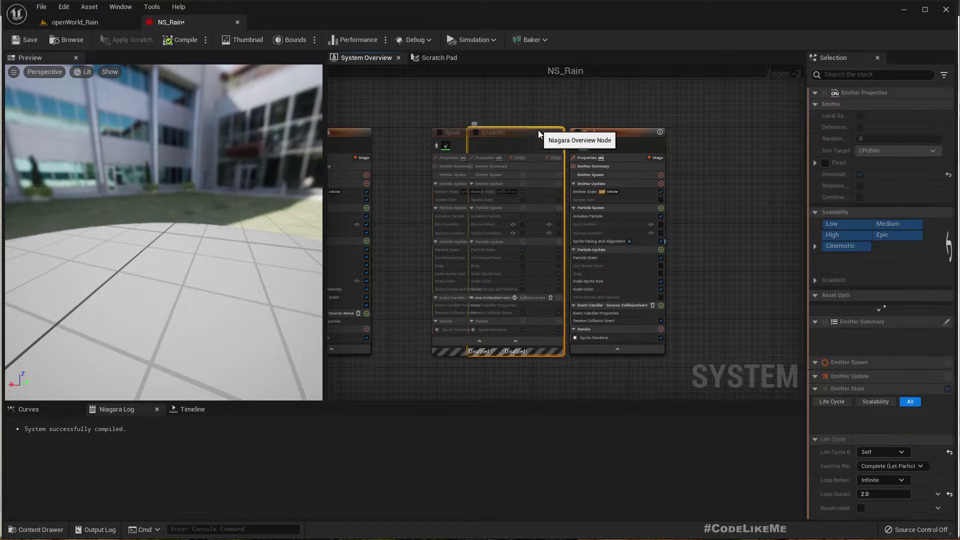
left_click_drag(537, 136, 752, 136)
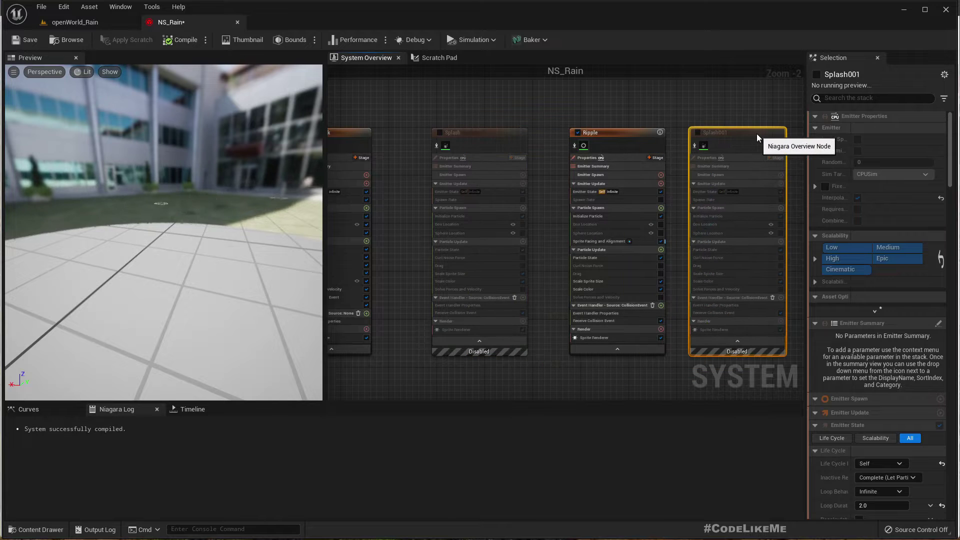
- Select the M_Rain material in the FX folder for use in the duplicated splash emitter's Sprite Renderer
right_click_drag(604, 85, 486, 56)
scroll(586, 305, "up", 2)
left_click(595, 303)
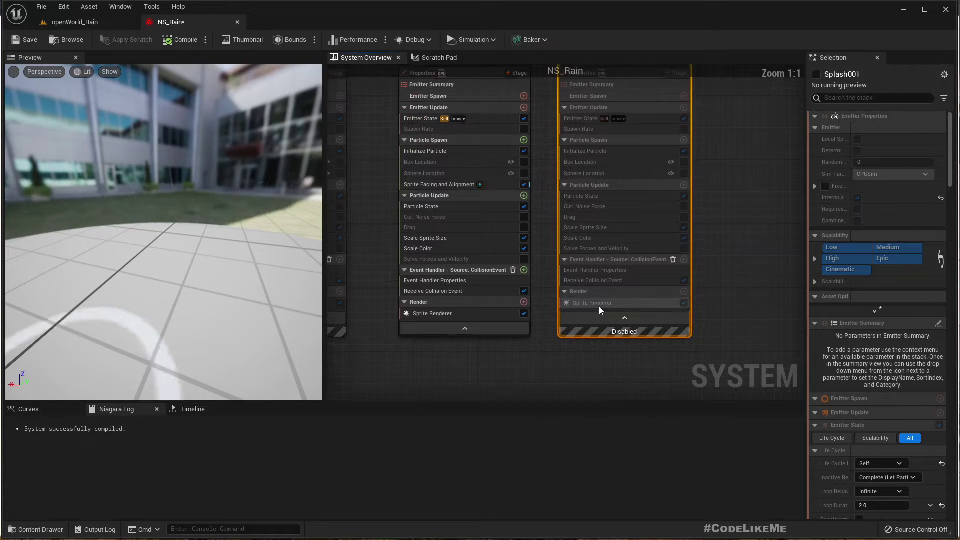
left_click(83, 21)
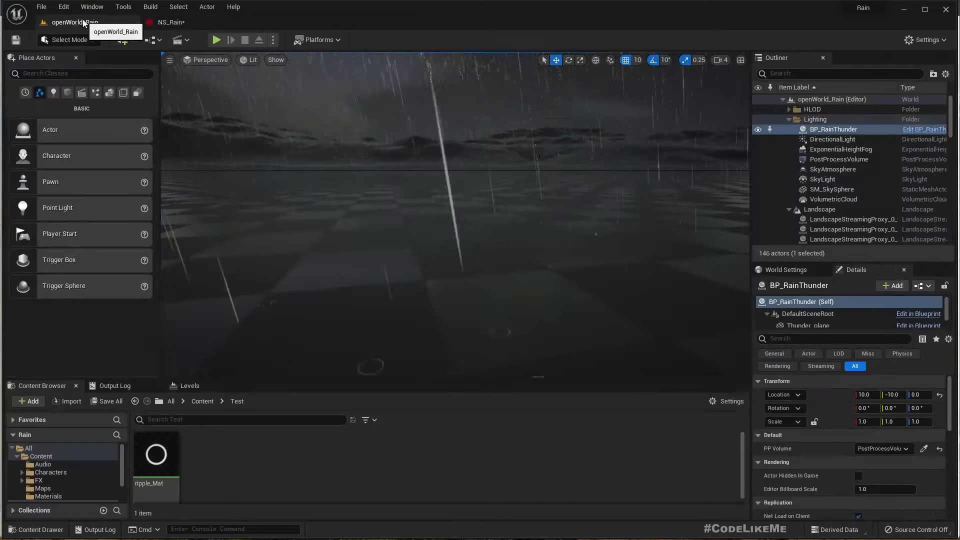
left_click(46, 480)
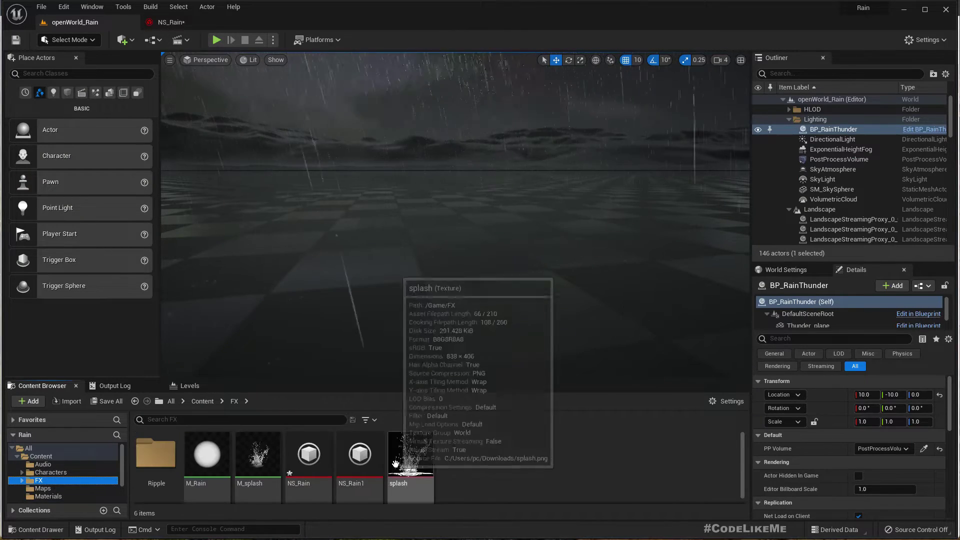
left_click(207, 463)
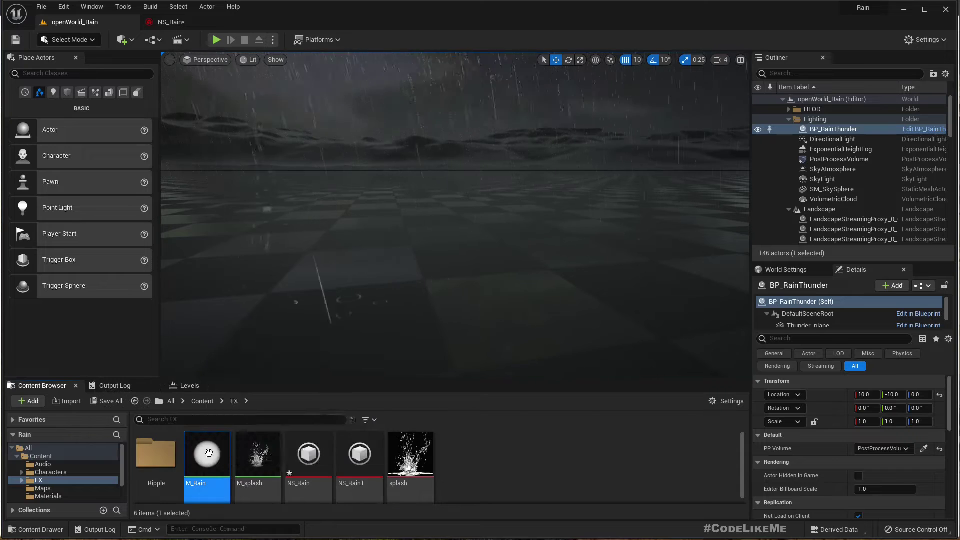
- Return to NS_Rain, enable the duplicated splash emitter and select it to check the preview
left_click(175, 23)
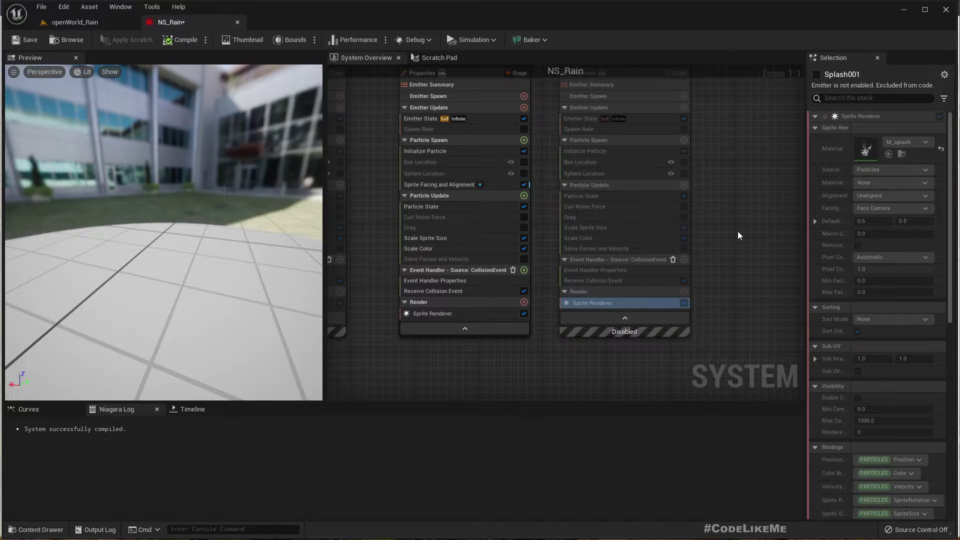
left_click(512, 92)
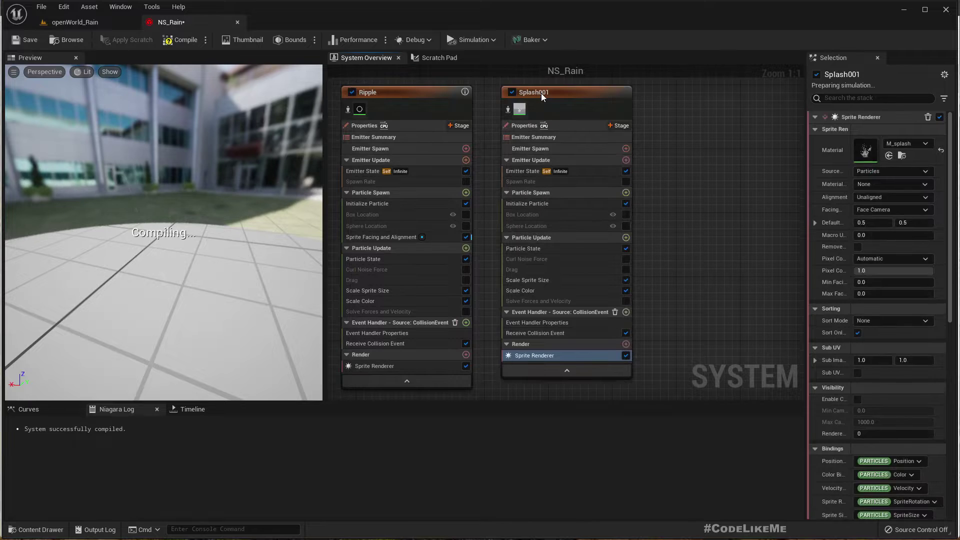
left_click(541, 93)
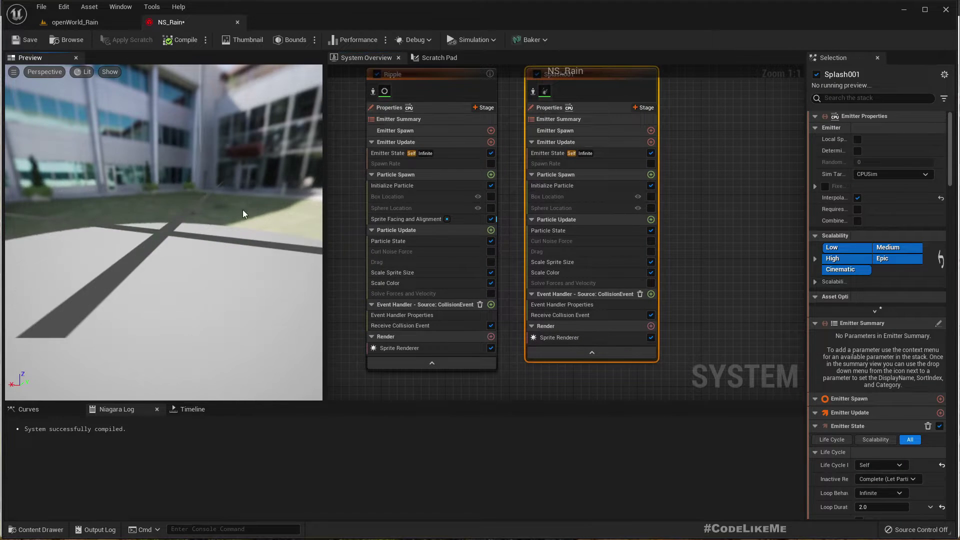
right_click_drag(243, 214, 243, 230)
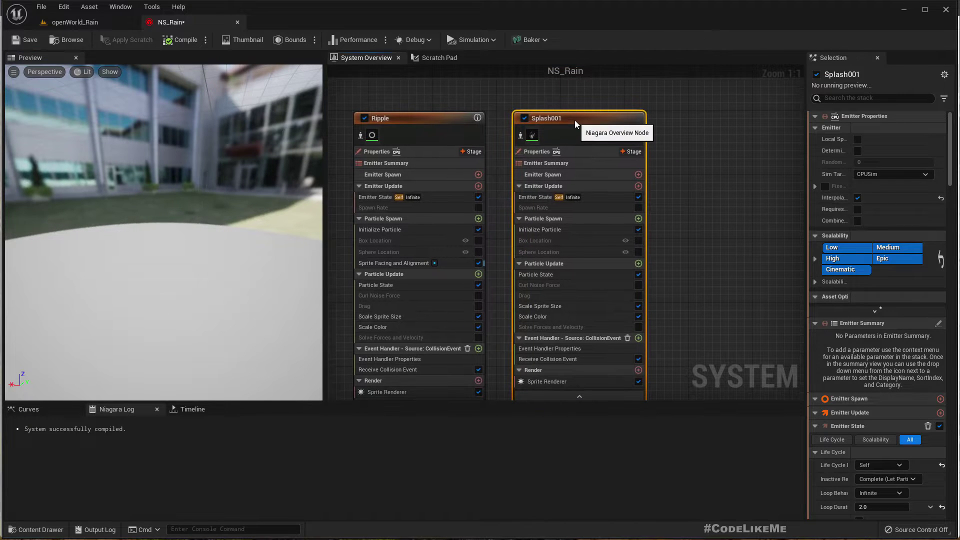
- Rename the duplicated splash emitter as Splash_drops
double_click(575, 120)
type("S")
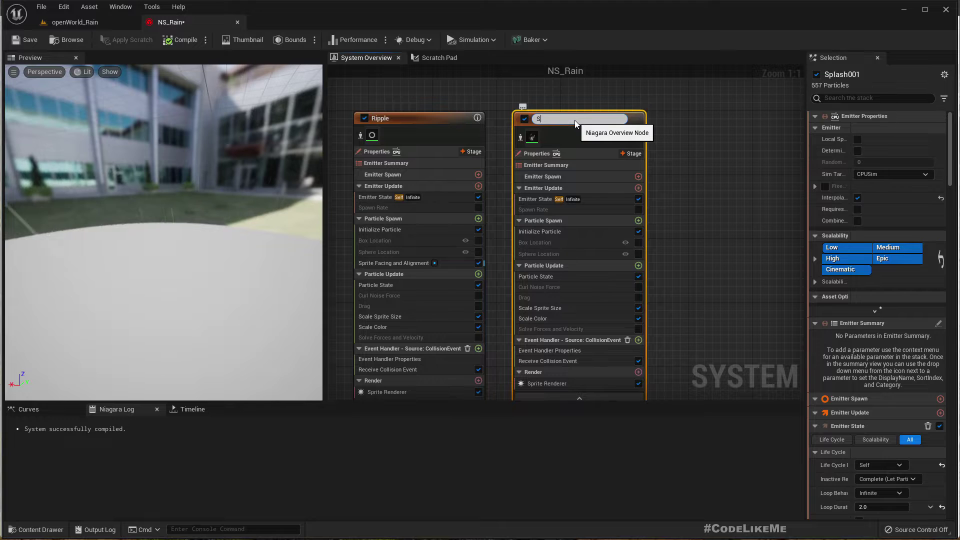
type("plash drops")
key("Return")
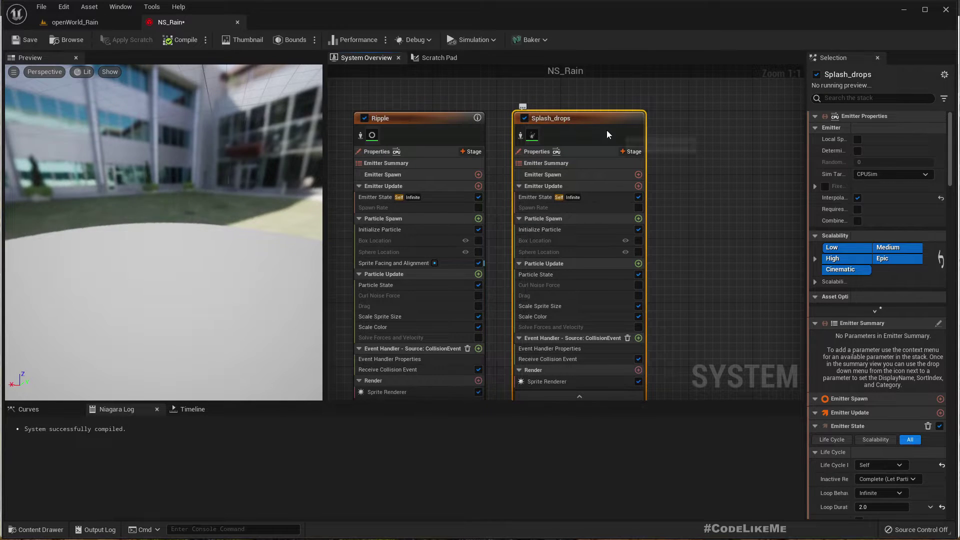
- Assign the M_Rain material to the Sprite Renderer of Splash_drops and check the drops in the openWorld_Rain level
right_click_drag(691, 165, 679, 109)
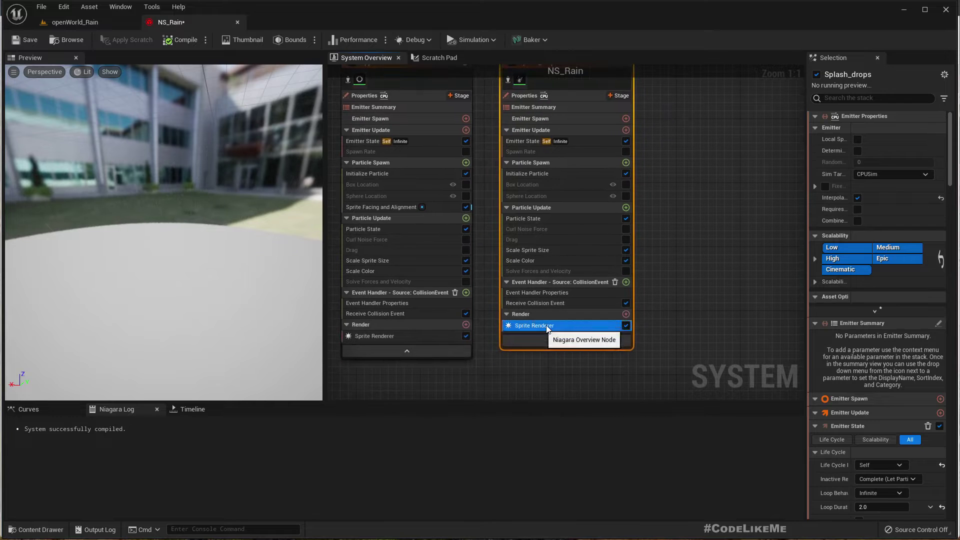
left_click(547, 326)
left_click(890, 156)
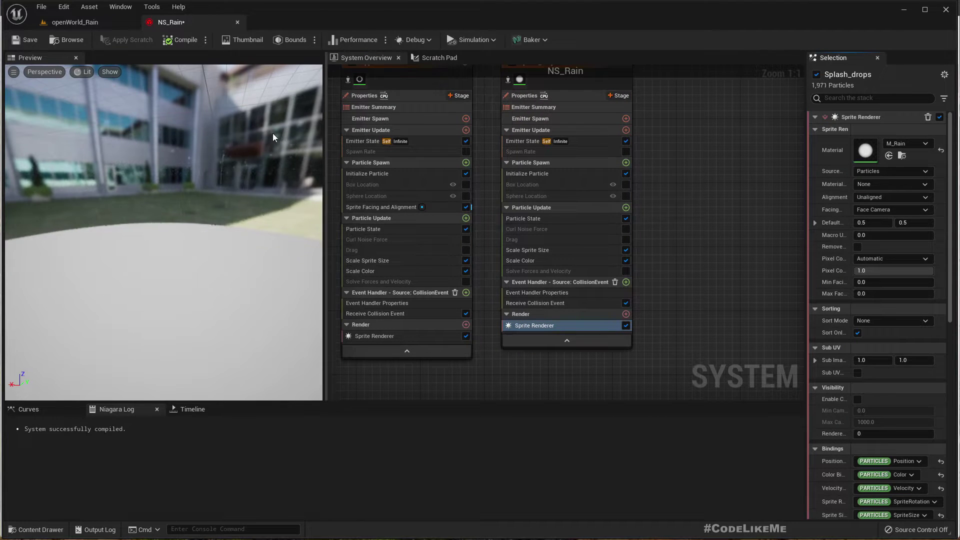
left_click(106, 25)
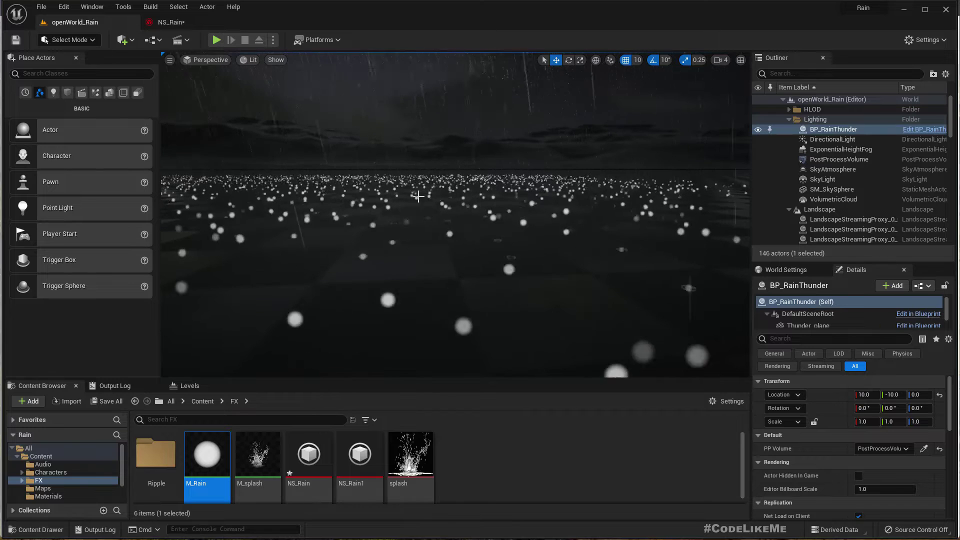
left_click(188, 24)
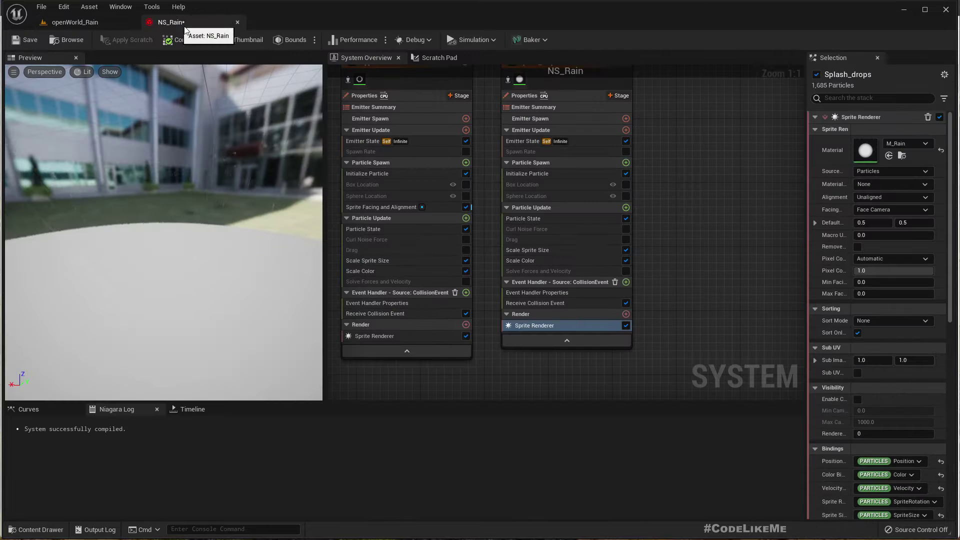
- Inspect the Event Handler Properties and Receive Collision Event settings of Splash_drops, and compare with the level
left_click(532, 295)
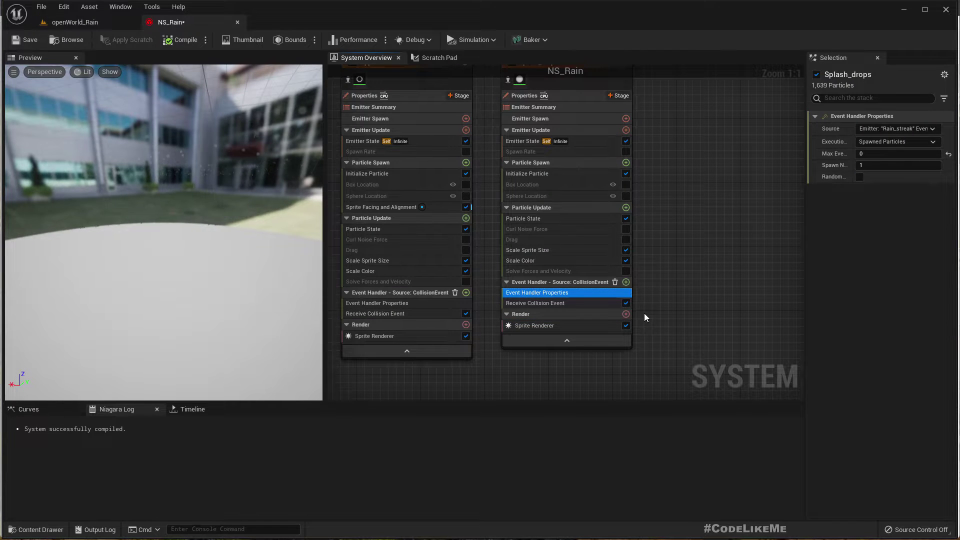
left_click(535, 303)
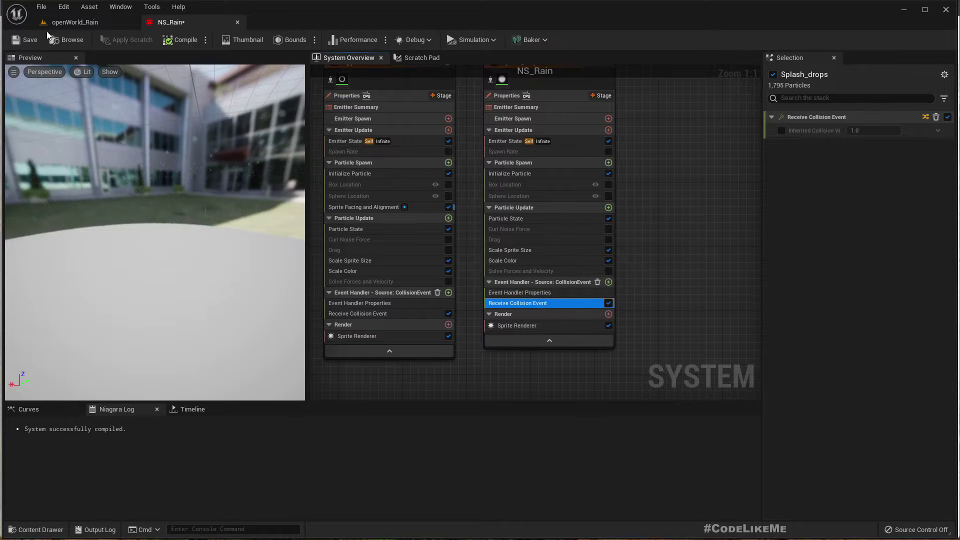
left_click(80, 21)
left_click(165, 20)
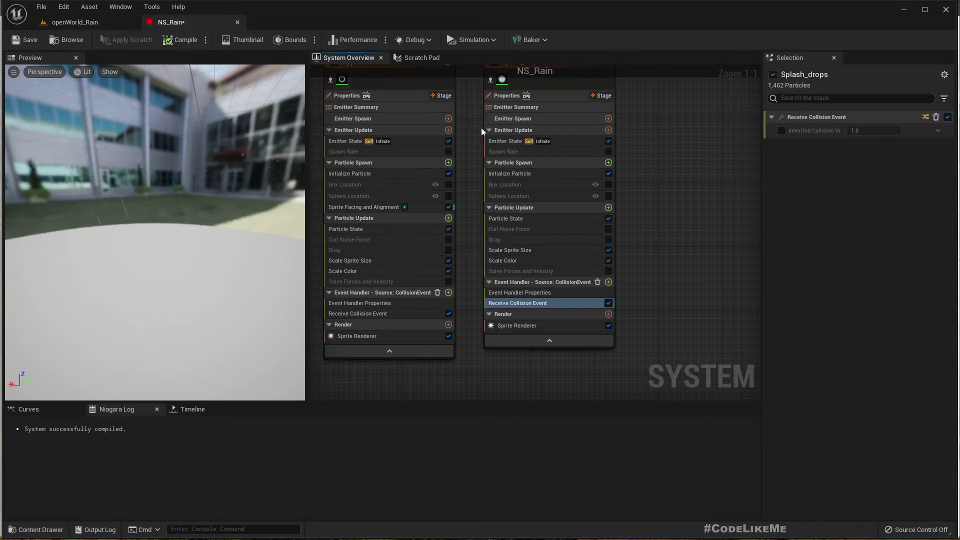
- Set the uniform sprite size of Splash_drops to minimum 2.0 and maximum 4.0, and check it in the level
left_click(512, 174)
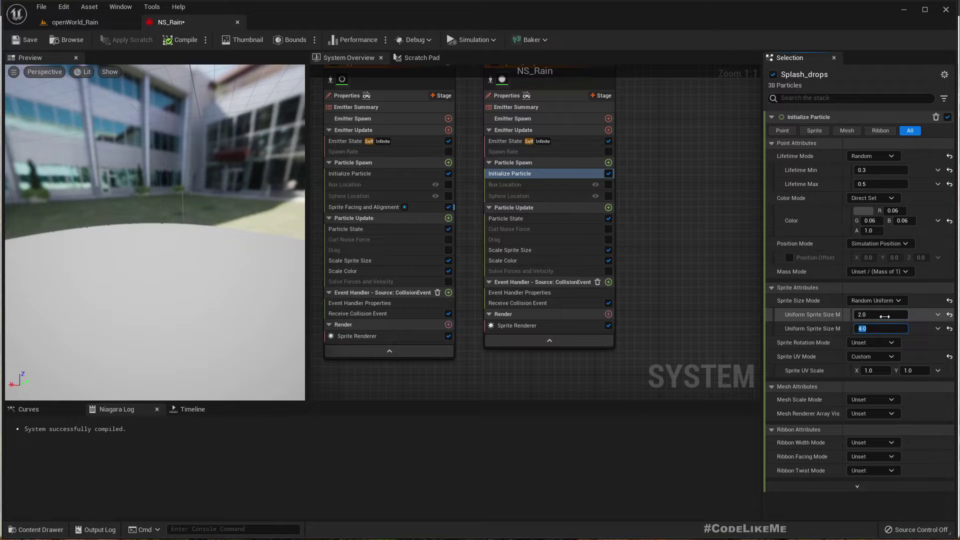
left_click(100, 23)
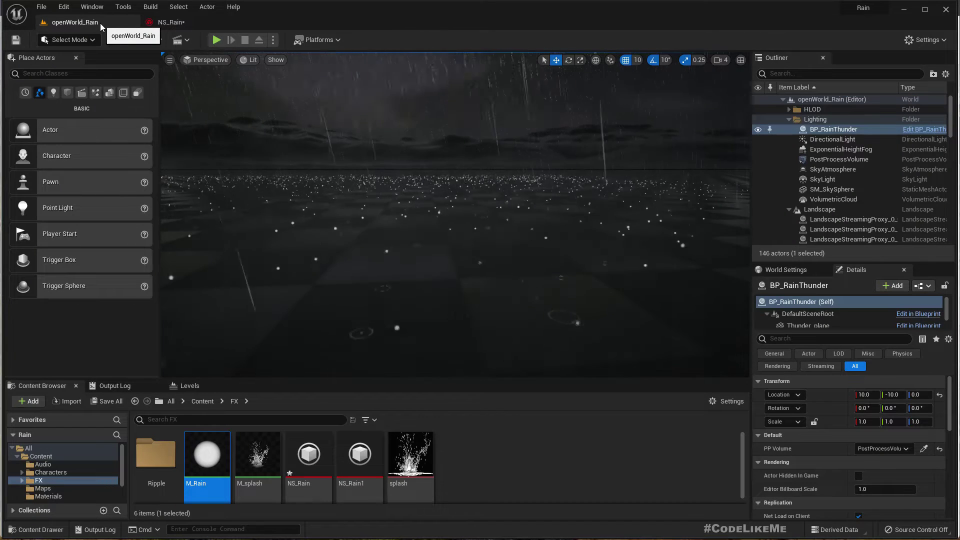
left_click(170, 22)
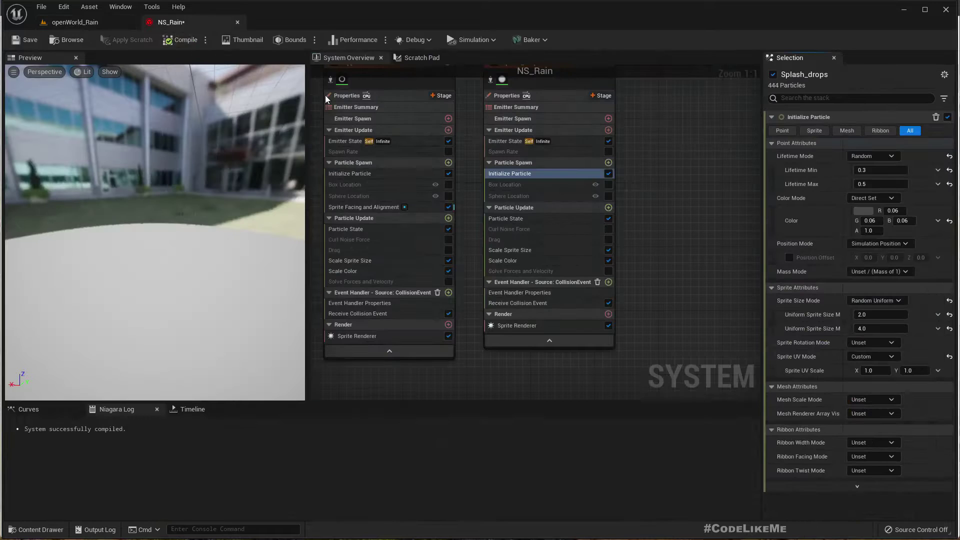
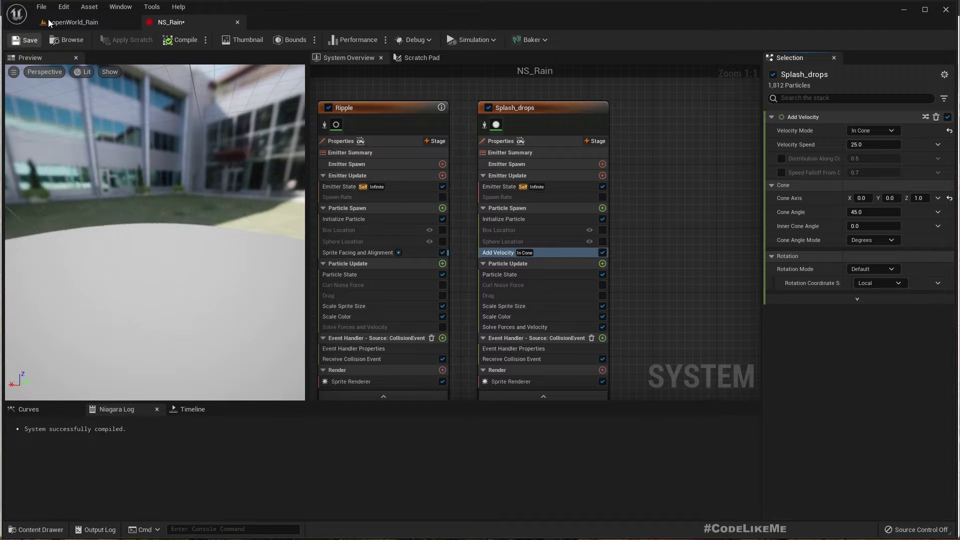
- Save NS_Rain and check the splash drops in the openWorld_Rain level
key("ctrl+s")
left_click(87, 25)
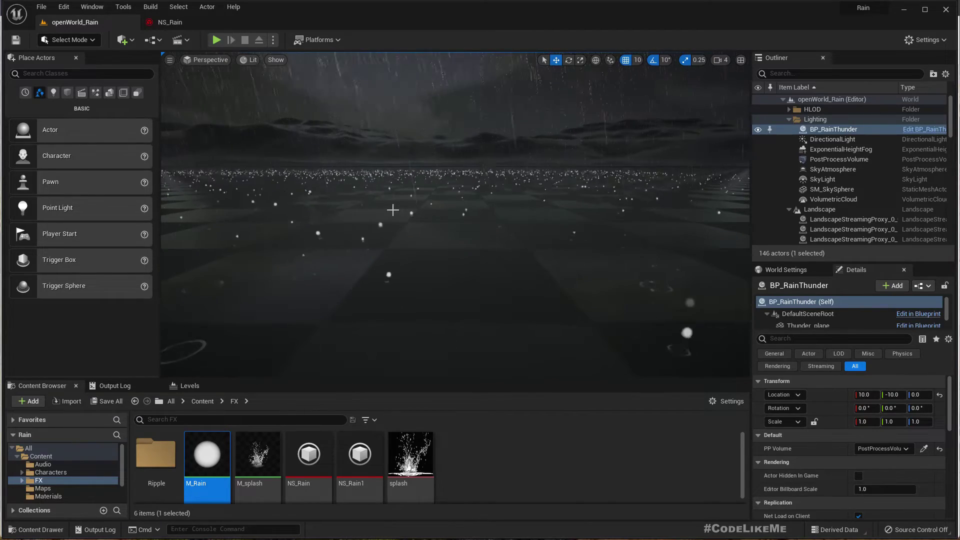
left_click(159, 22)
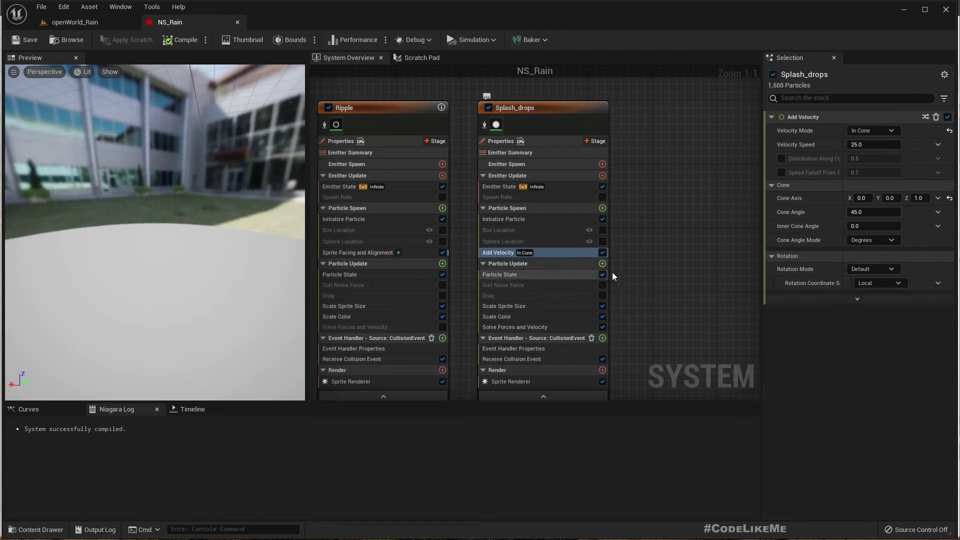
- Add a Gravity Force module to the Particle Update stage of Splash_drops and check the drops in the level
left_click(602, 263)
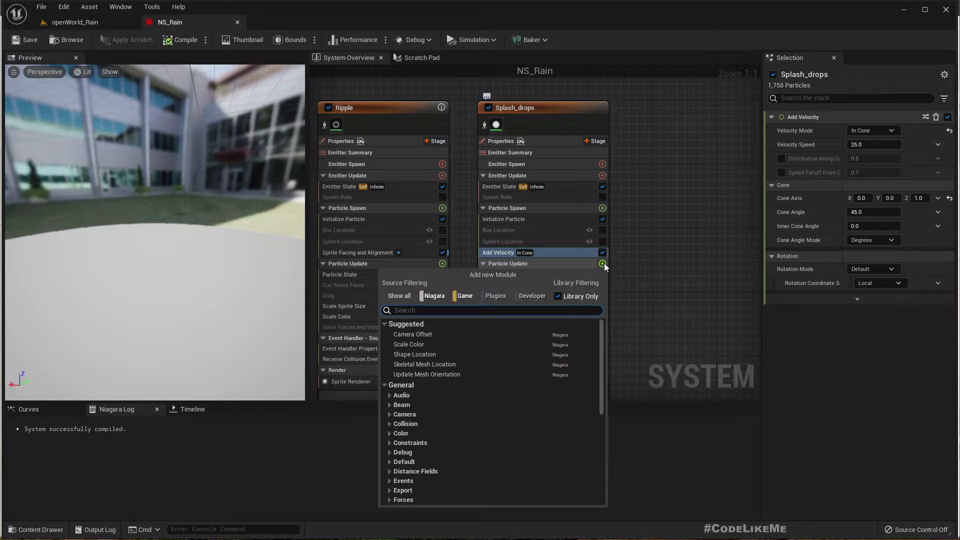
type("grav")
key("Return")
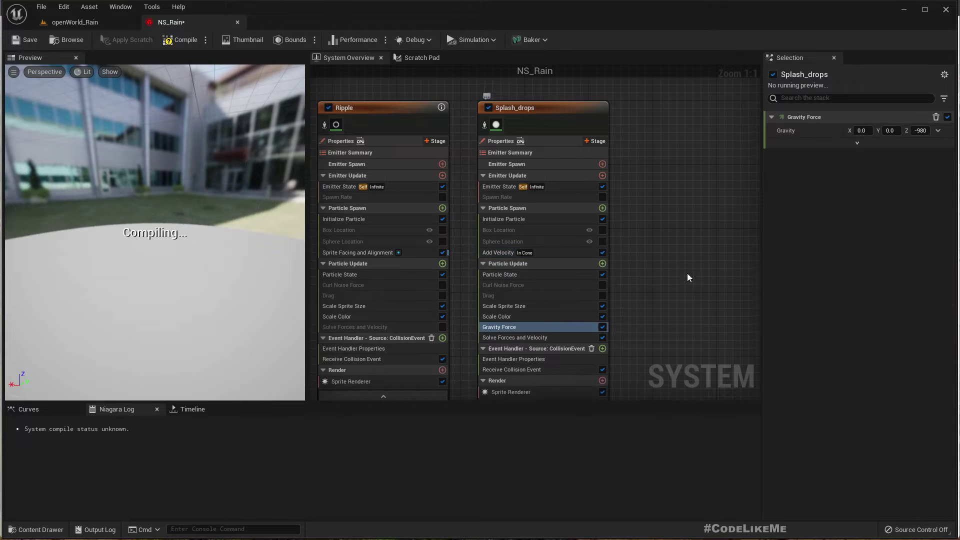
left_click(75, 23)
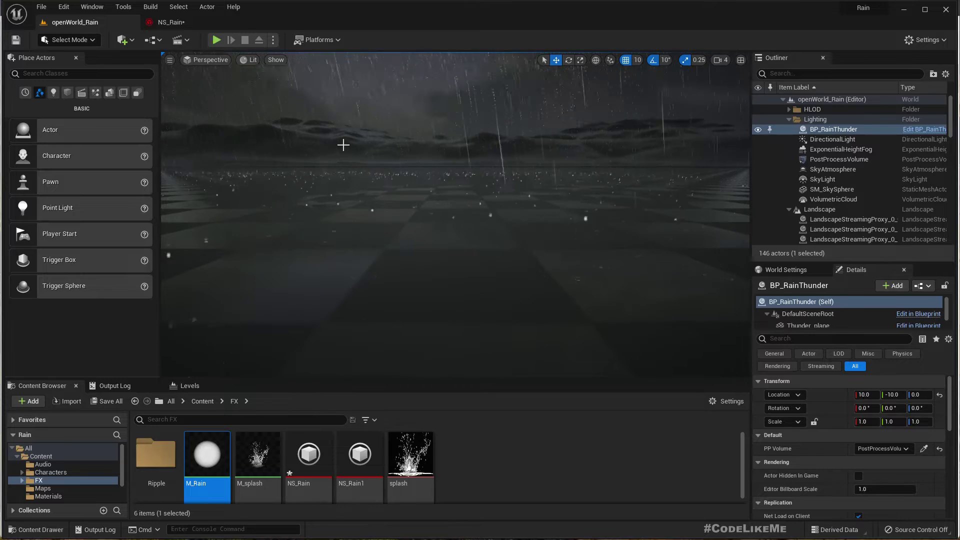
right_click_drag(370, 187, 371, 187)
key("a")
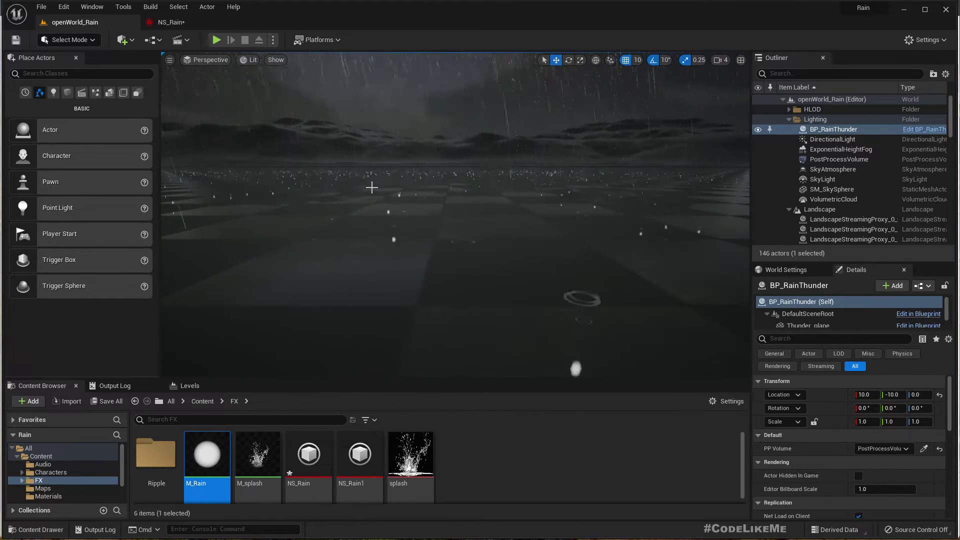
- Set the Add Velocity speed of Splash_drops to 250.0 and check the drops in the level
left_click(170, 22)
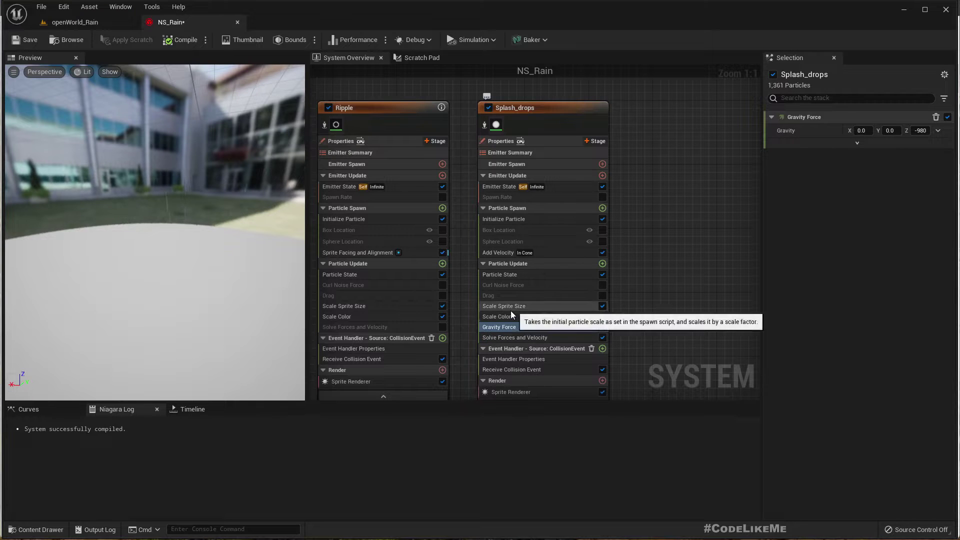
left_click(499, 254)
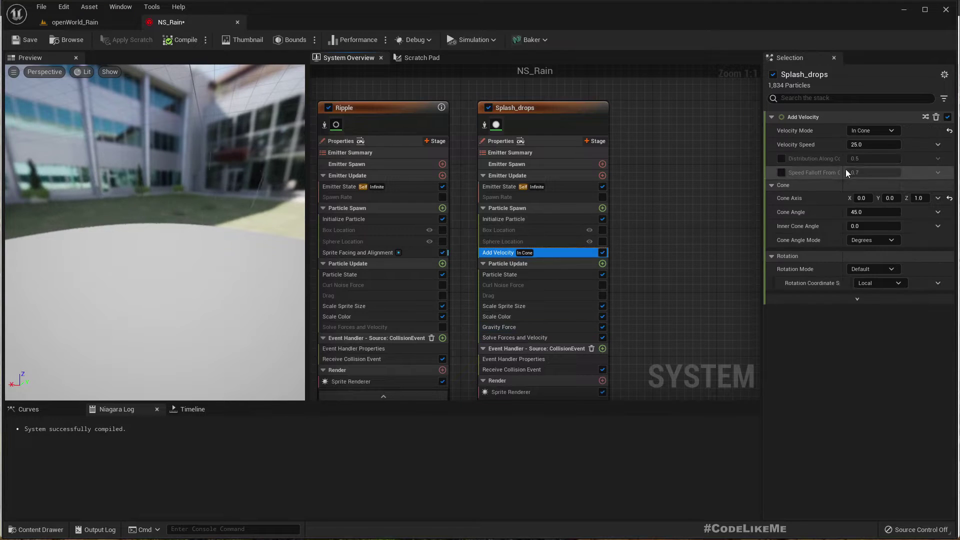
left_click(876, 145)
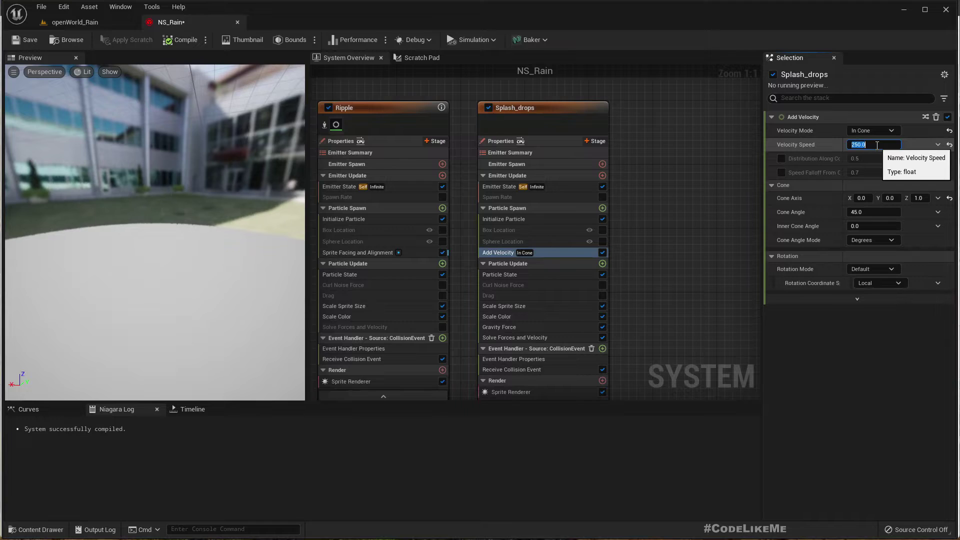
left_click(75, 22)
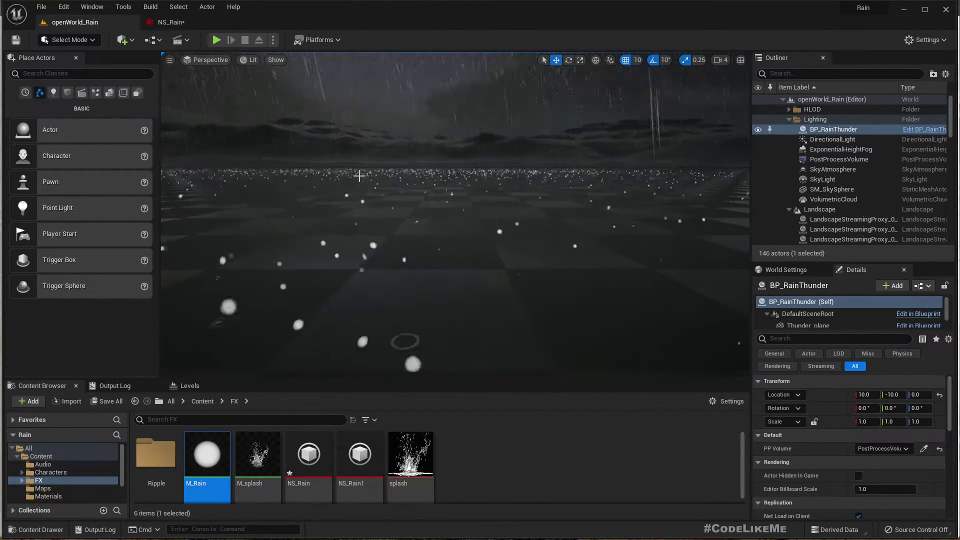
right_click_drag(364, 217, 343, 201)
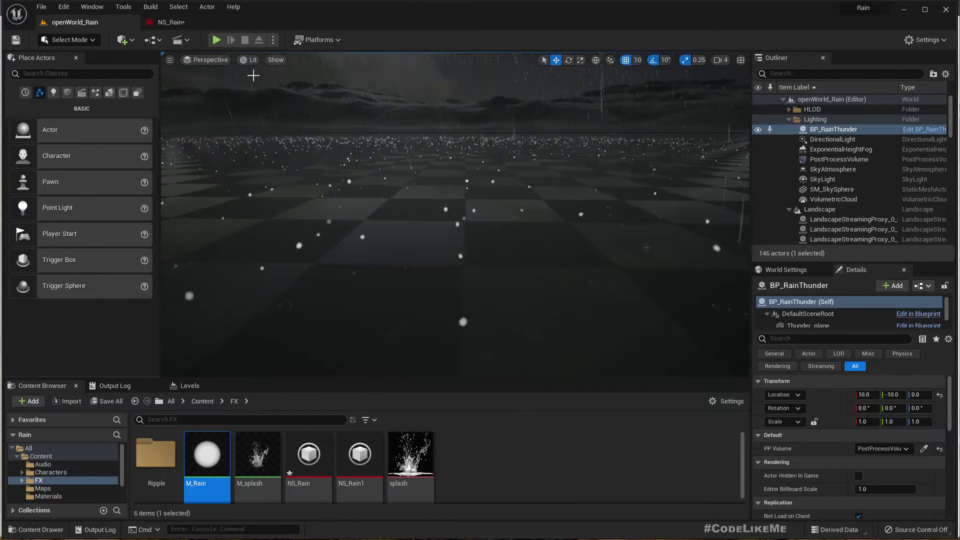
- Set the Spawn Number in the Event Handler Properties of Splash_drops to 5 and check the splashes in the level
left_click(171, 22)
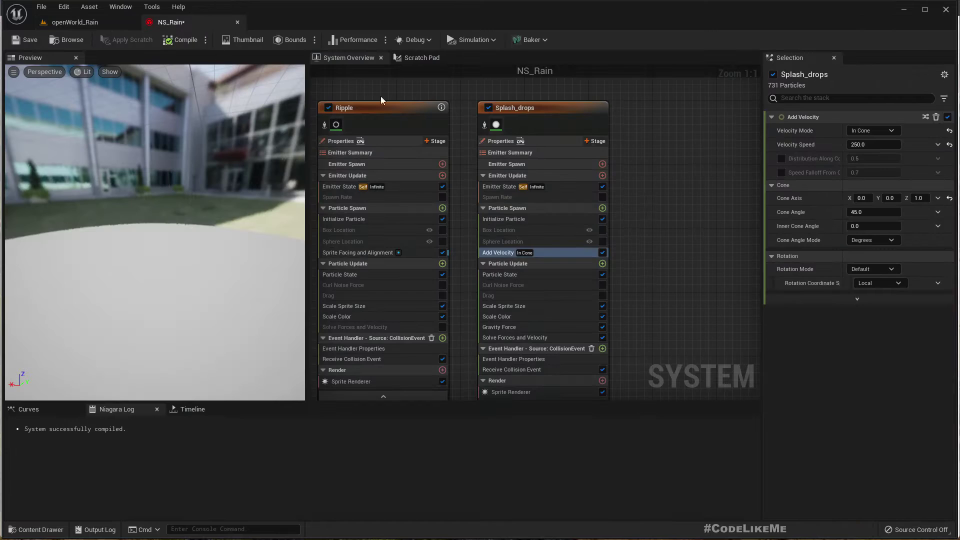
left_click(505, 362)
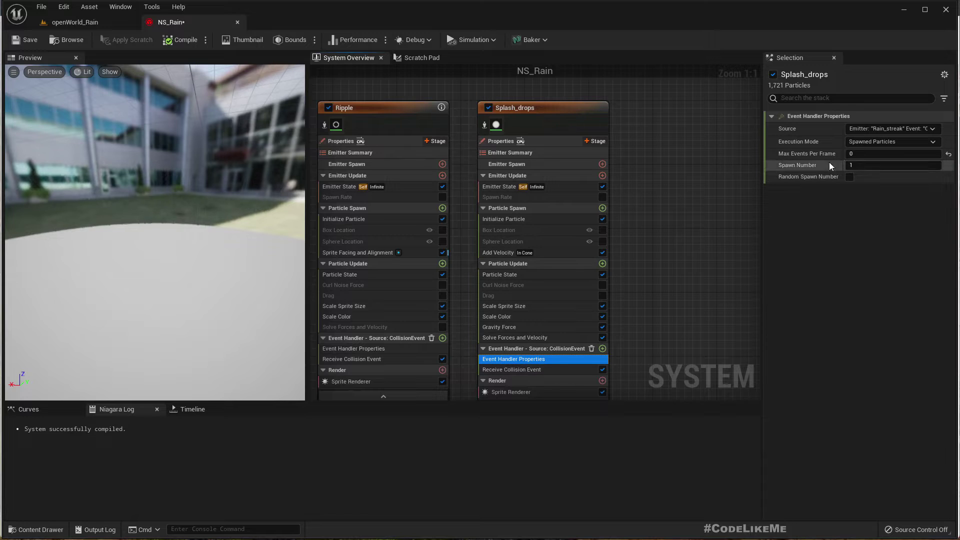
left_click(521, 374)
left_click(535, 363)
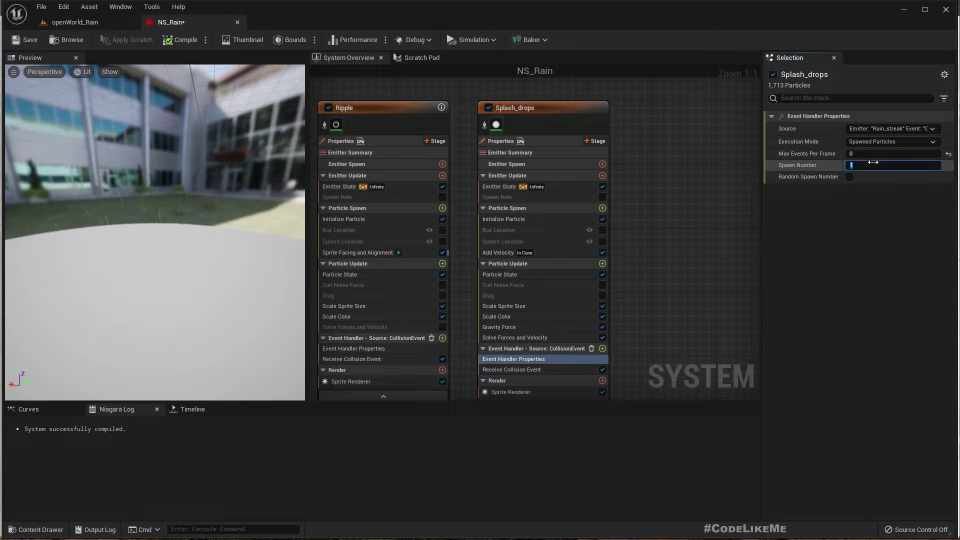
left_click(74, 24)
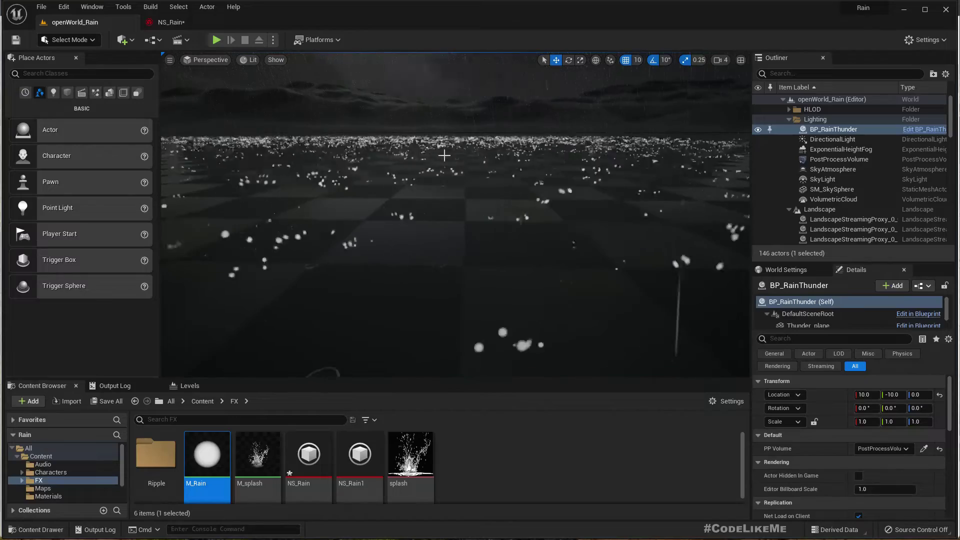
mouse_move(443, 154)
right_mouse_down()
mouse_move(470, 200)
mouse_move(500, 175)
mouse_move(615, 179)
mouse_move(620, 200)
mouse_move(620, 181)
mouse_move(550, 186)
mouse_move(444, 152)
mouse_move(454, 183)
mouse_move(453, 175)
right_mouse_up()
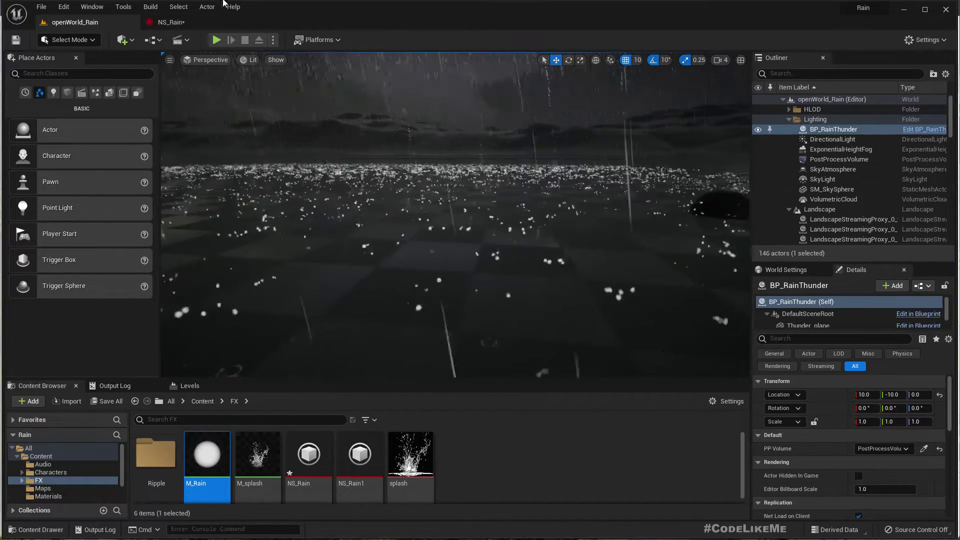
- Enable Random Spawn Number for the Splash_drops event handler with a Min Spawn Number of 2, and check it in the level
left_click(168, 22)
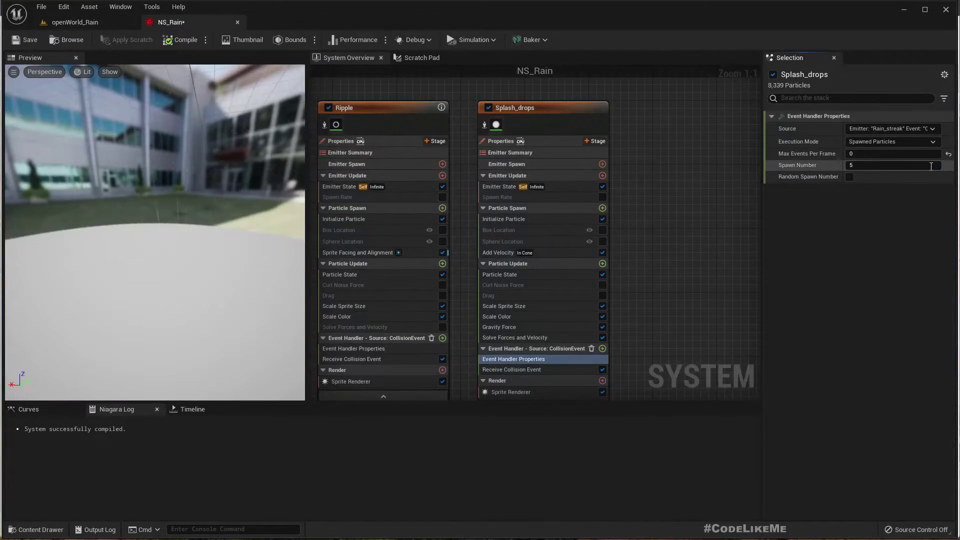
left_click(801, 166)
right_click(801, 166)
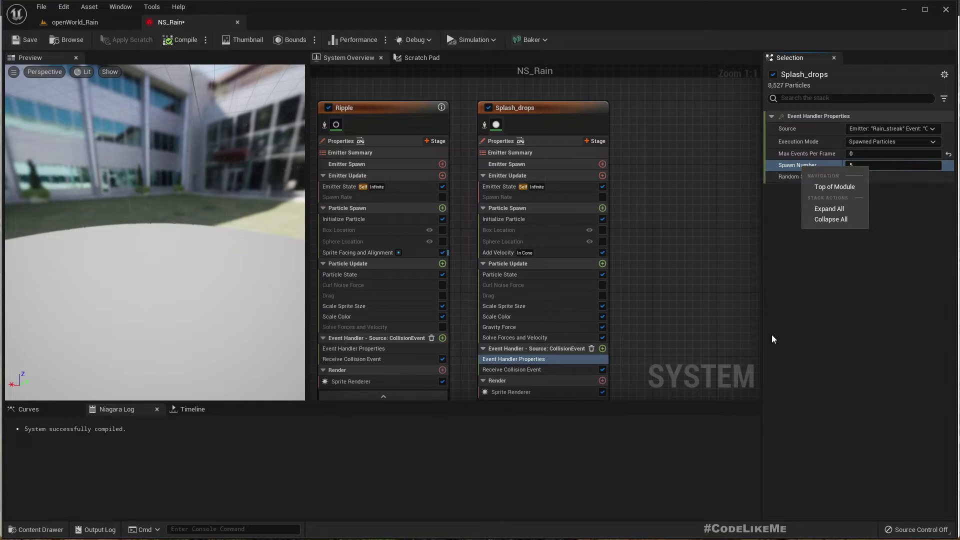
left_click(822, 305)
left_click(822, 305)
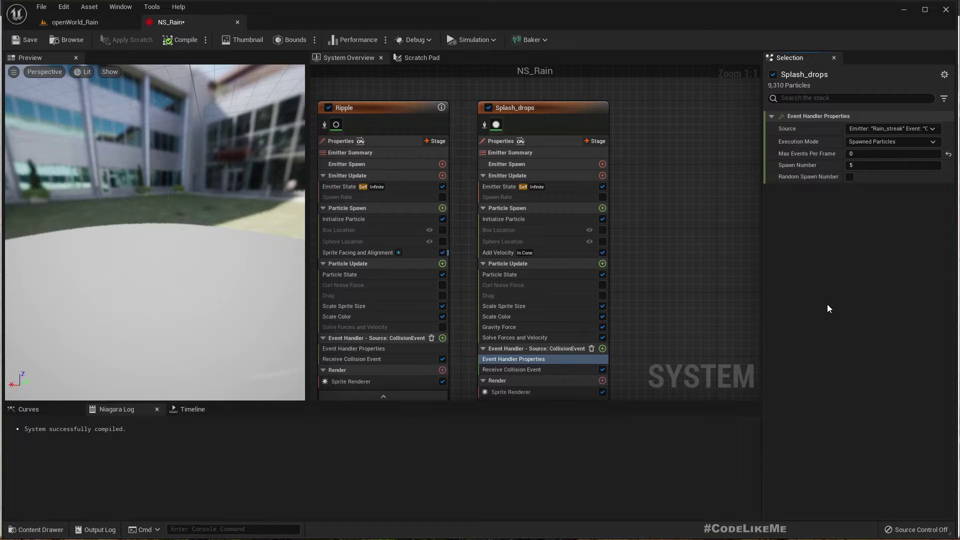
left_click(849, 178)
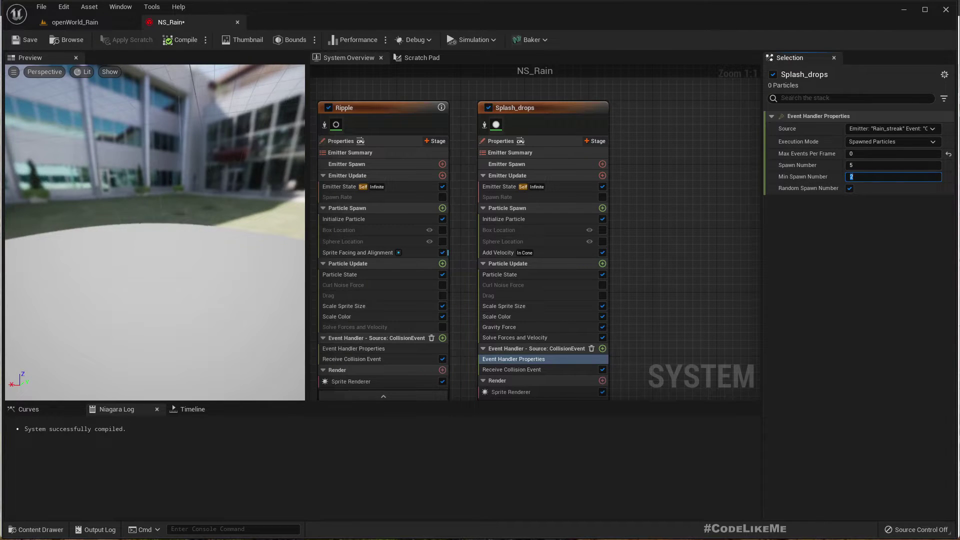
left_click(75, 22)
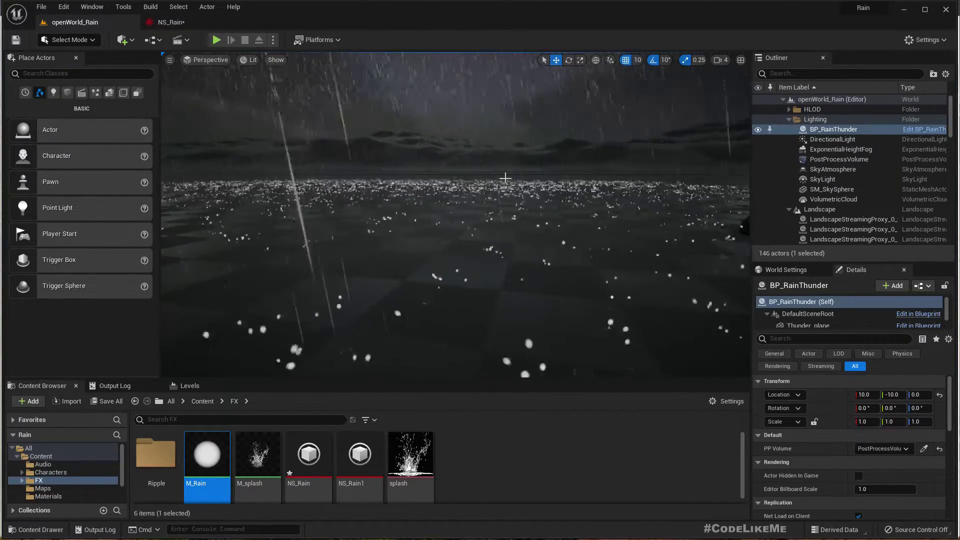
mouse_move(385, 205)
right_mouse_down()
mouse_move(398, 205)
mouse_move(382, 212)
mouse_move(368, 200)
right_mouse_up()
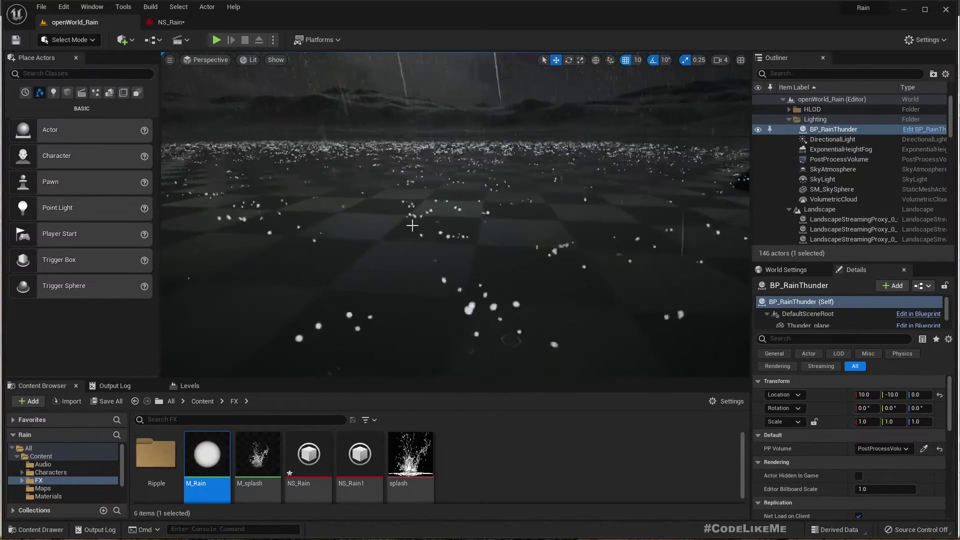
- Reset the Scale Factor of Scale Sprite Size in Splash_drops and replace it with a Make Vector 2D input
left_click(170, 22)
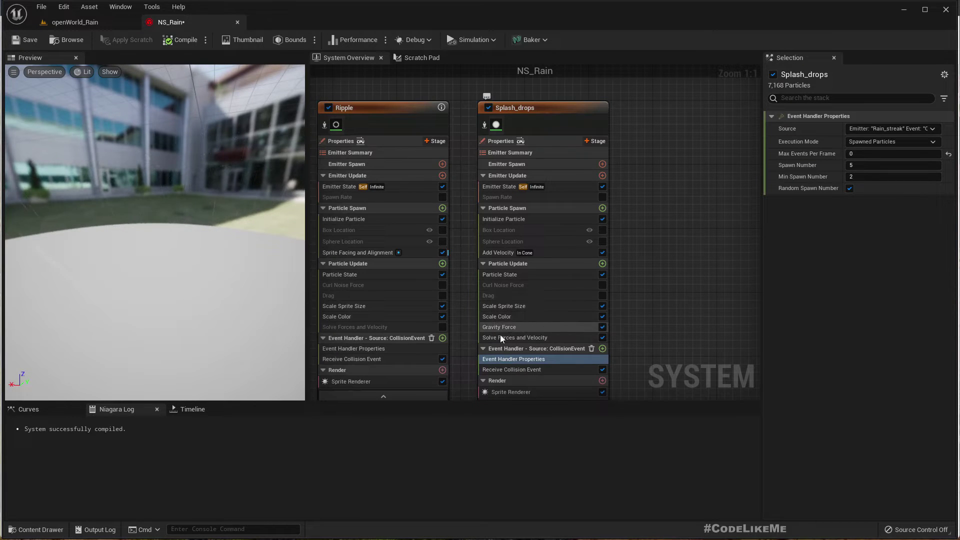
left_click(518, 337)
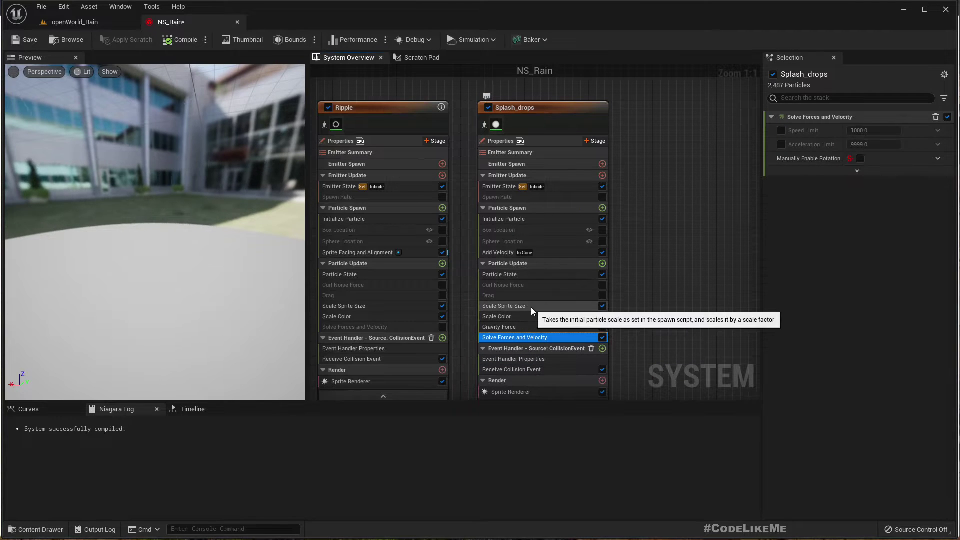
left_click(531, 307)
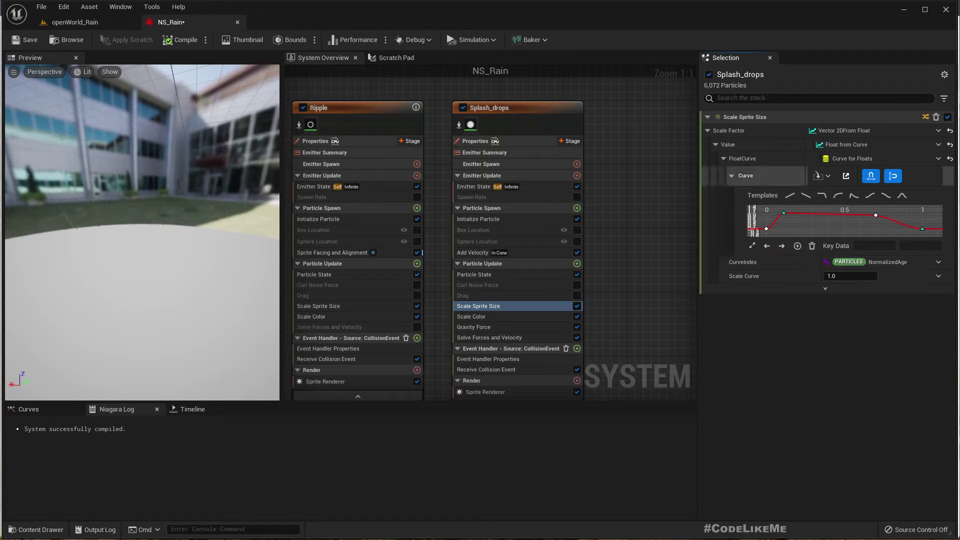
left_click(950, 130)
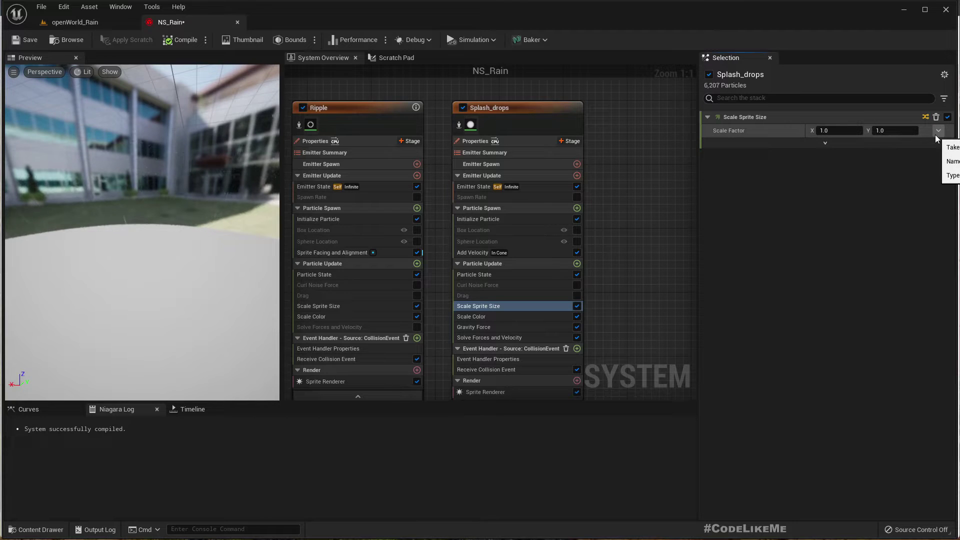
left_click(939, 131)
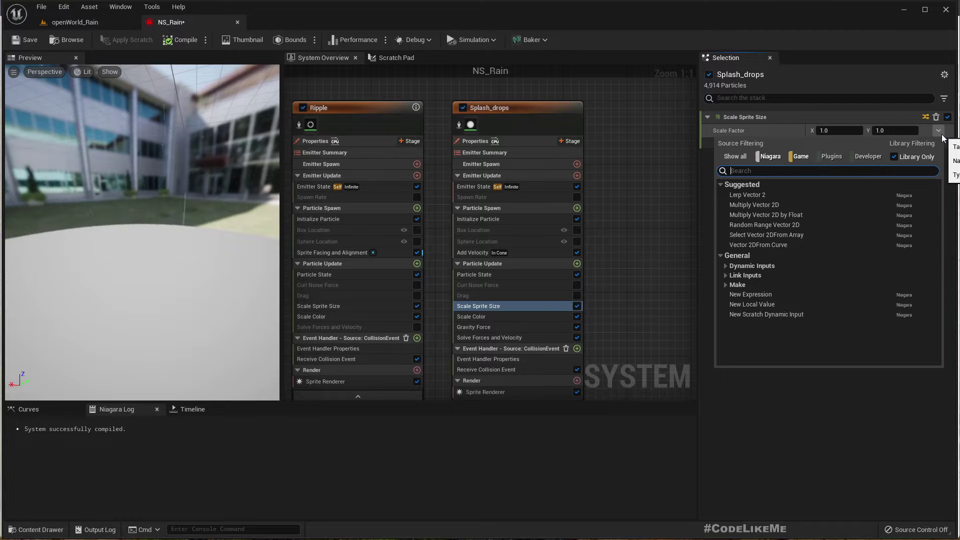
left_click(674, 209)
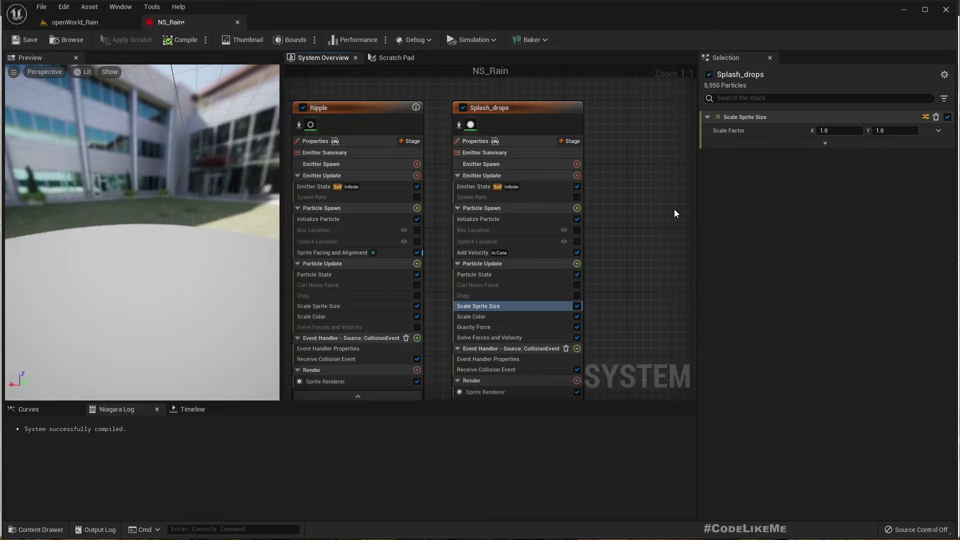
left_click(939, 131)
type("make")
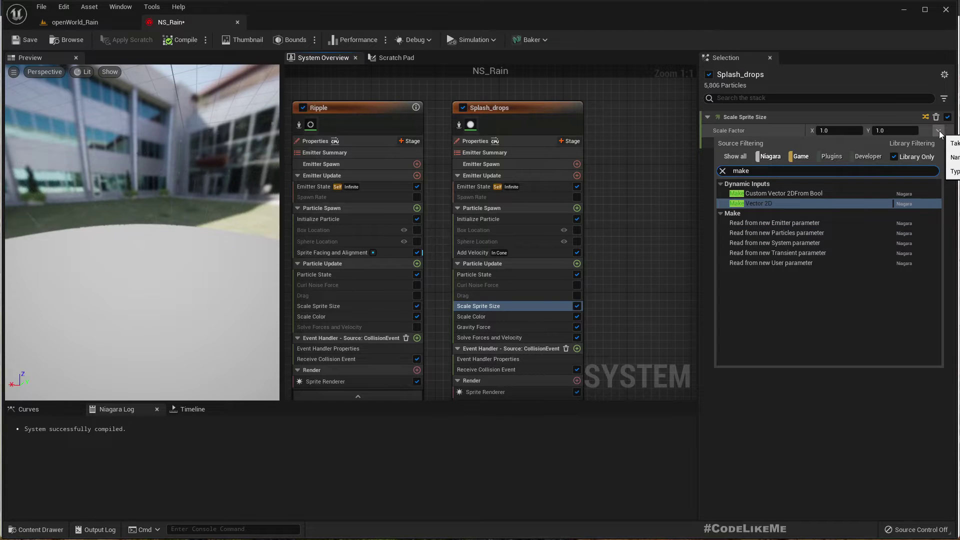
key("Return")
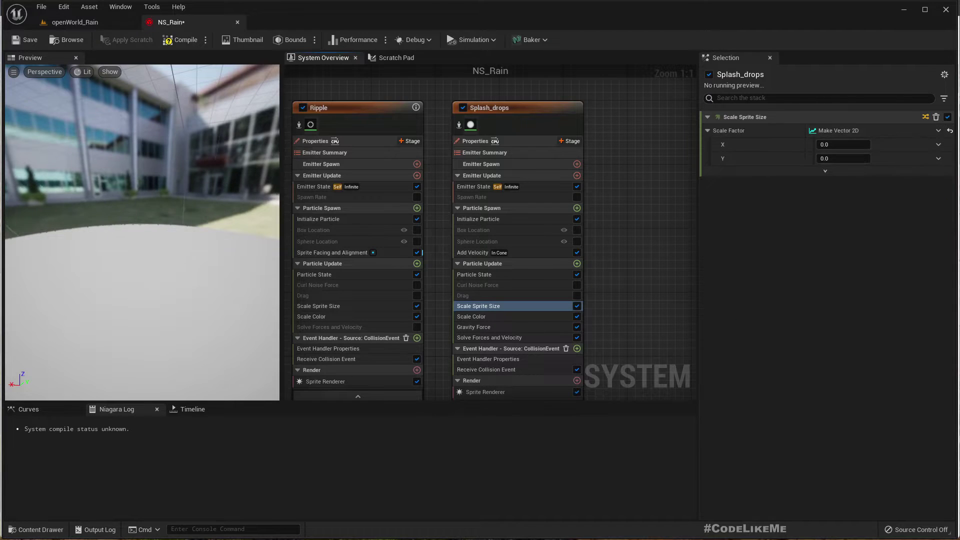
- Drive the Y component of the sprite Scale Factor with a Float from Curve input
left_click(939, 159)
type("cur")
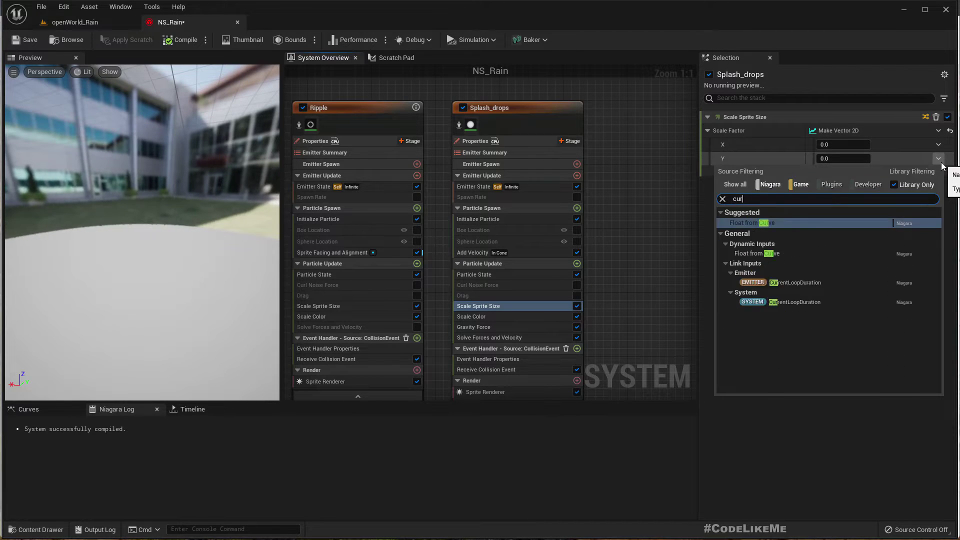
key("Down")
key("Down")
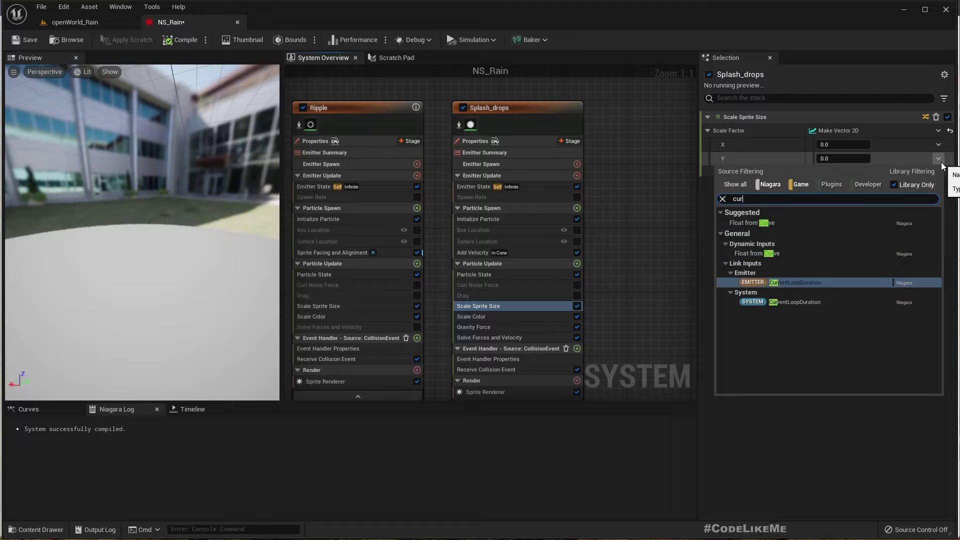
key("Up")
key("Return")
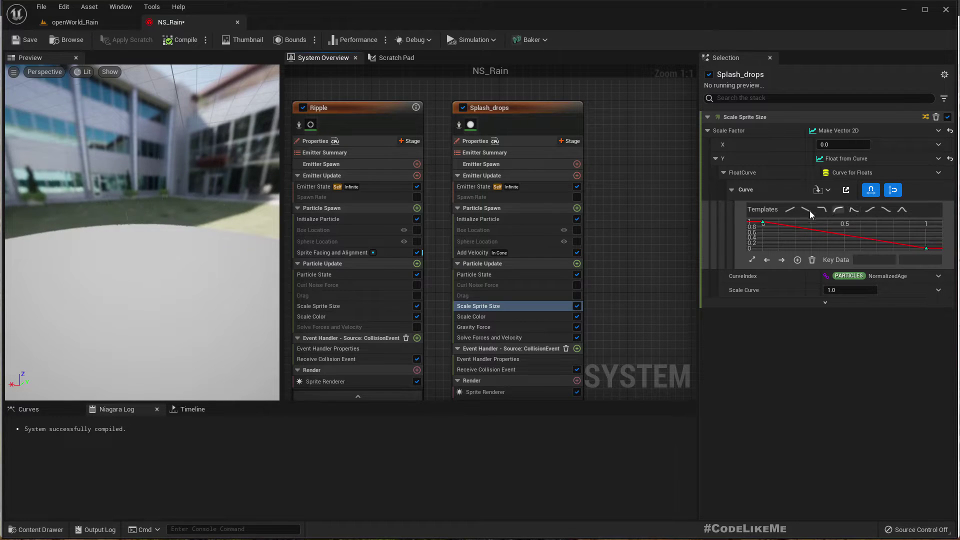
- Set Scale Factor X to 1.0, apply a rise-and-fall template to the Y curve, raise its end keys, set the peak to 3.0, and check the level
left_click(854, 209)
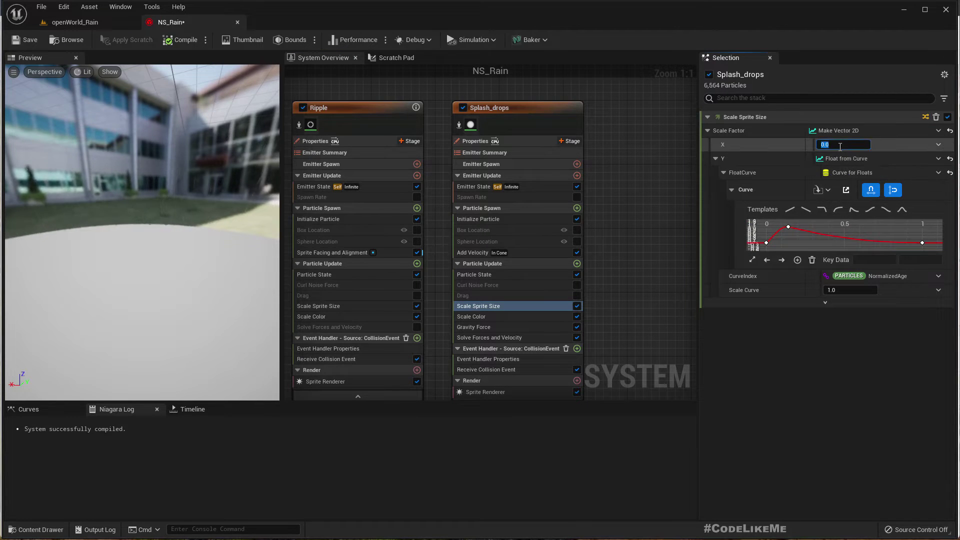
left_click(767, 243)
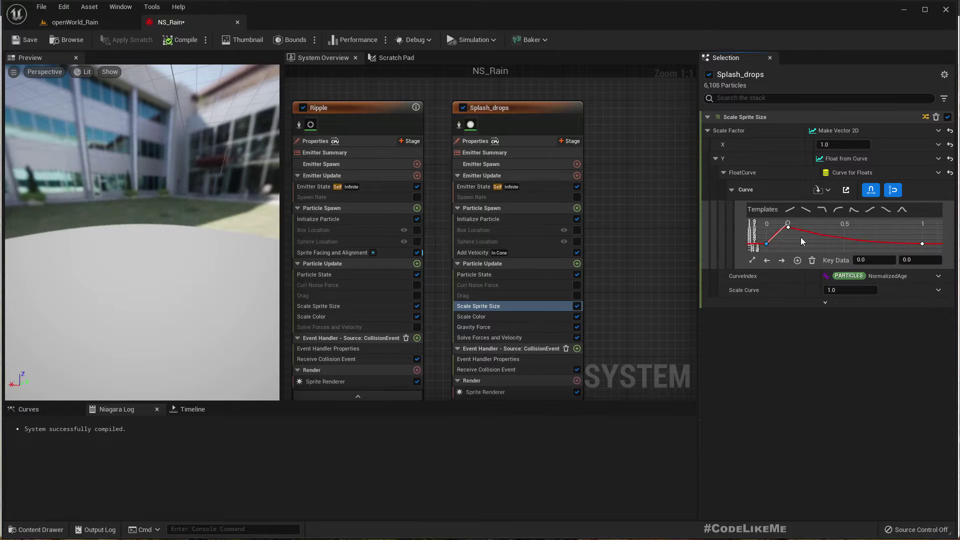
left_click(923, 244)
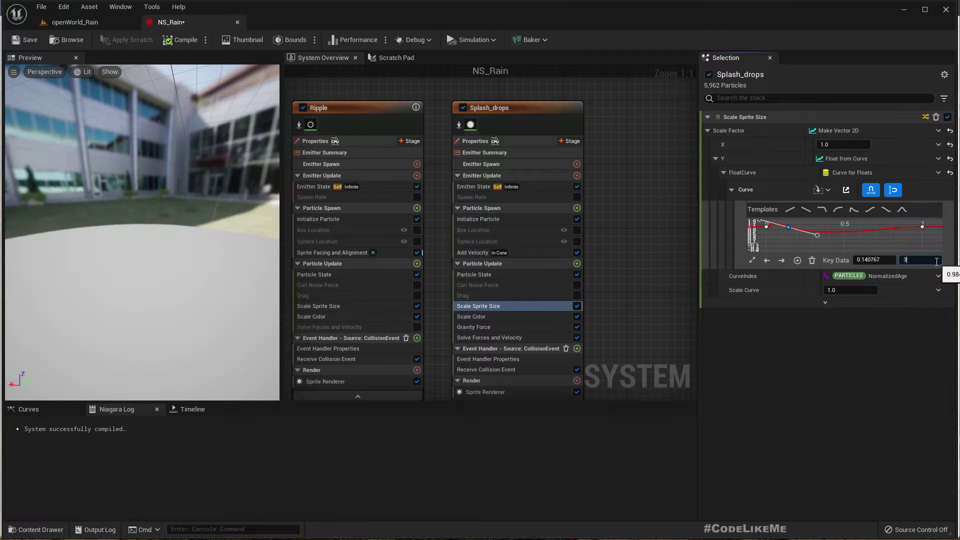
left_click(753, 261)
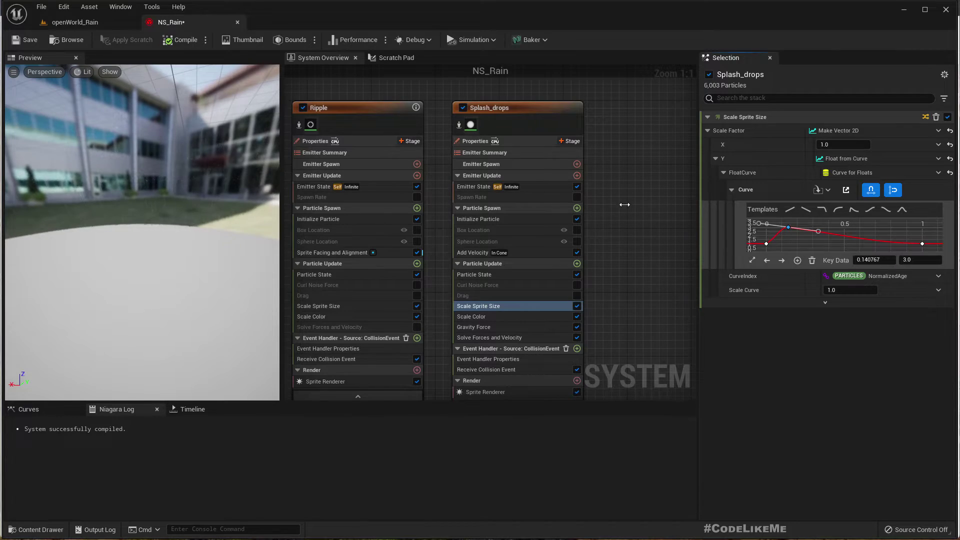
left_click(85, 22)
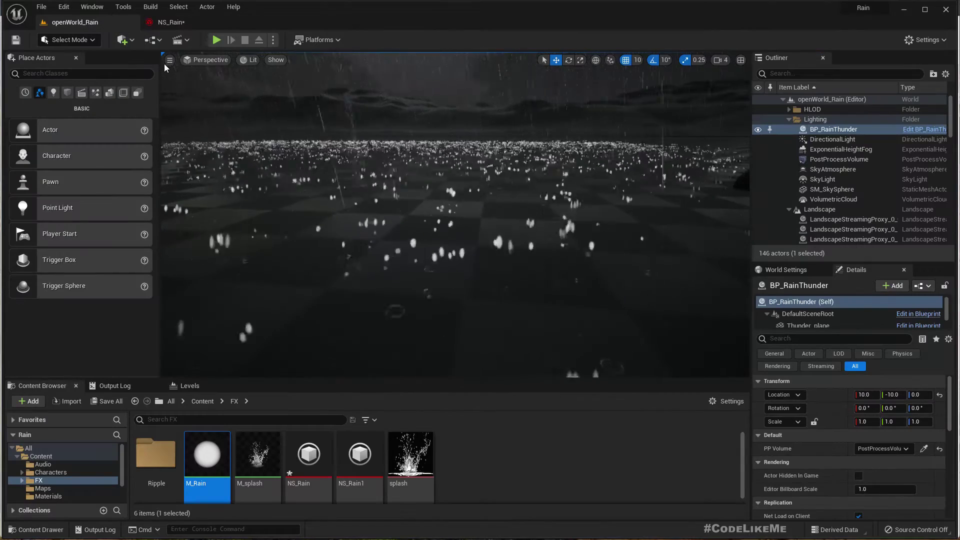
right_click_drag(455, 215, 413, 212)
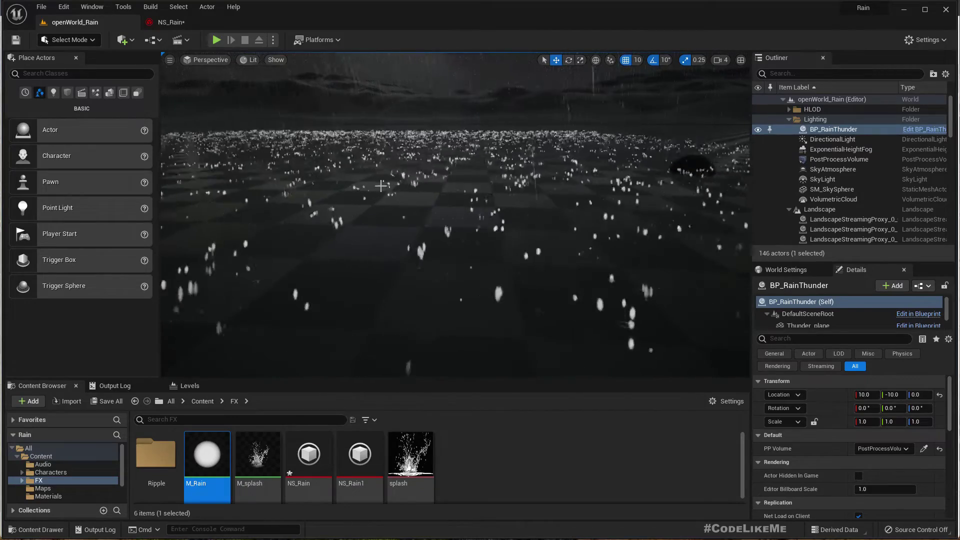
- Set the Alignment of the Splash_drops Sprite Renderer to Velocity Aligned and check the droplets in the level
left_click(166, 23)
right_click_drag(636, 289, 602, 176)
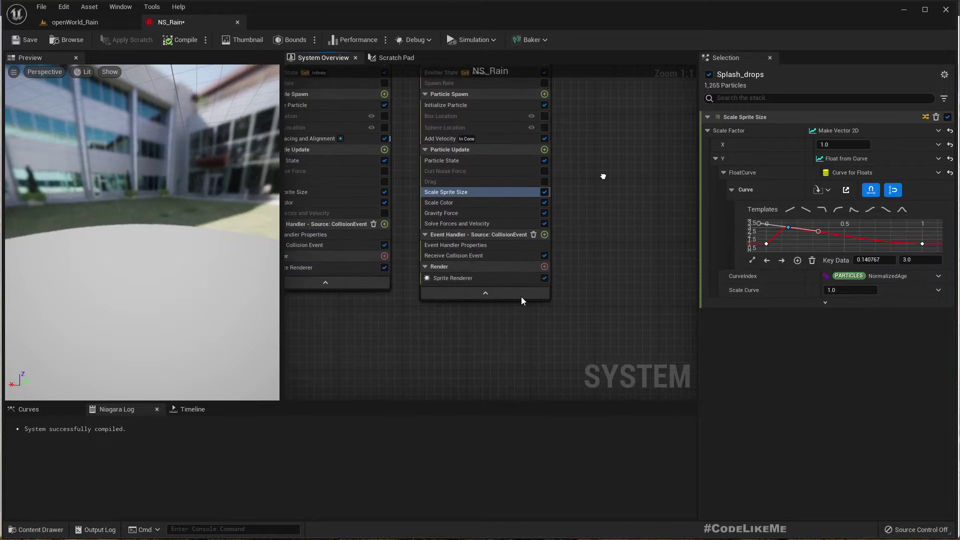
left_click(445, 278)
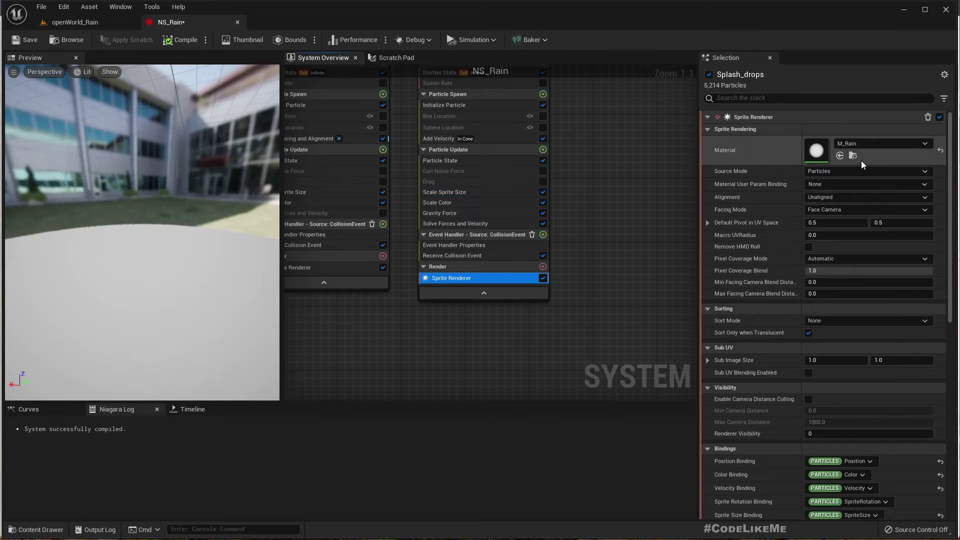
left_click(820, 197)
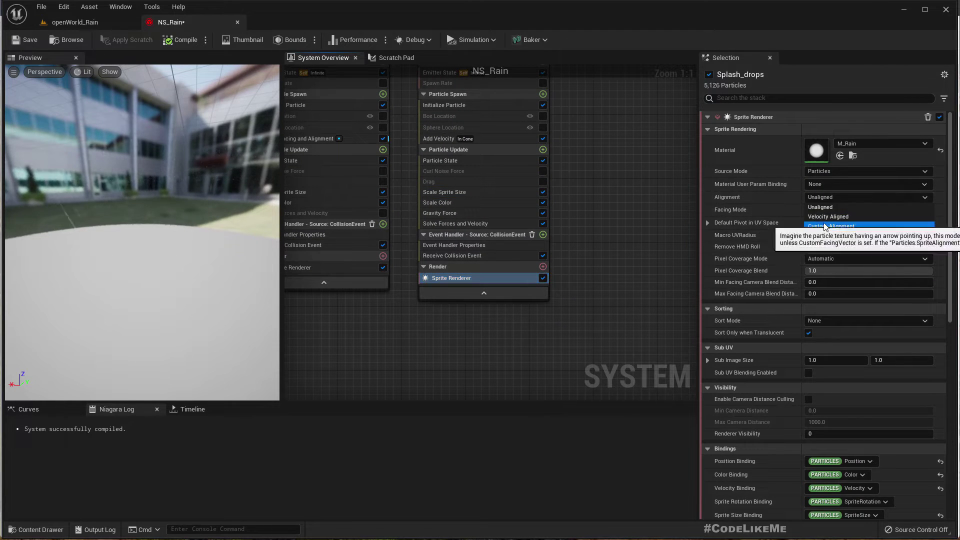
left_click(823, 218)
left_click(83, 22)
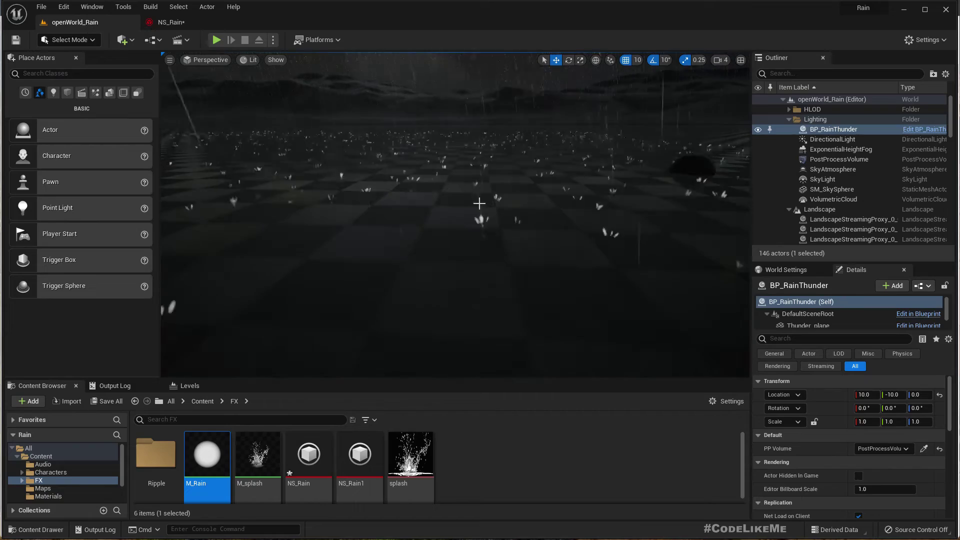
right_click_drag(472, 205, 474, 218)
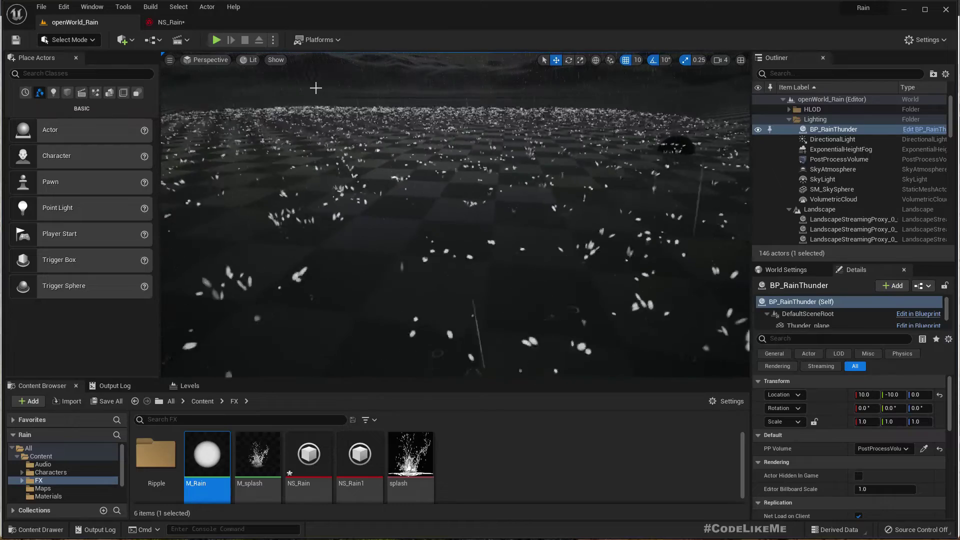
- Set the Uniform Sprite Size of Splash_drops to a minimum of 0.5 and a maximum of 1.0, and inspect the droplets in the level
left_click(172, 21)
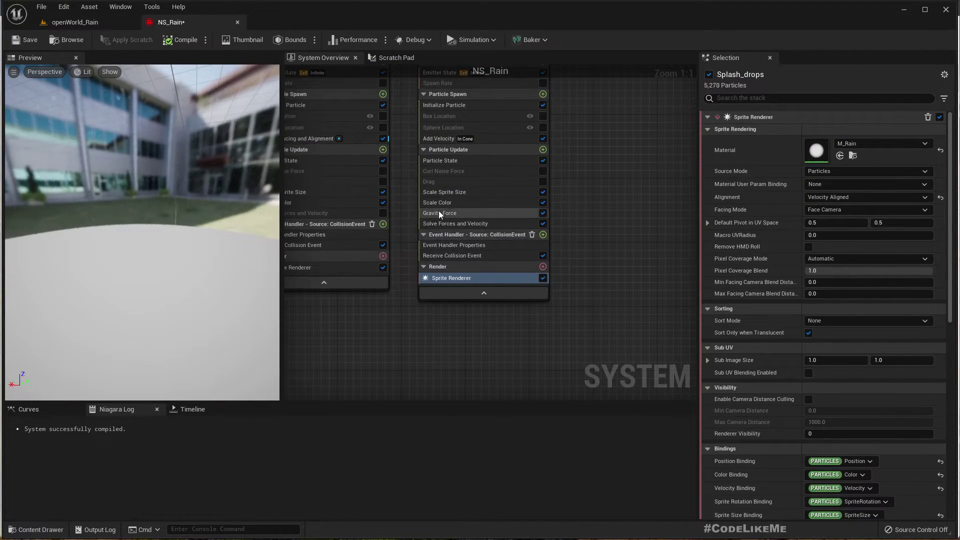
left_click(444, 192)
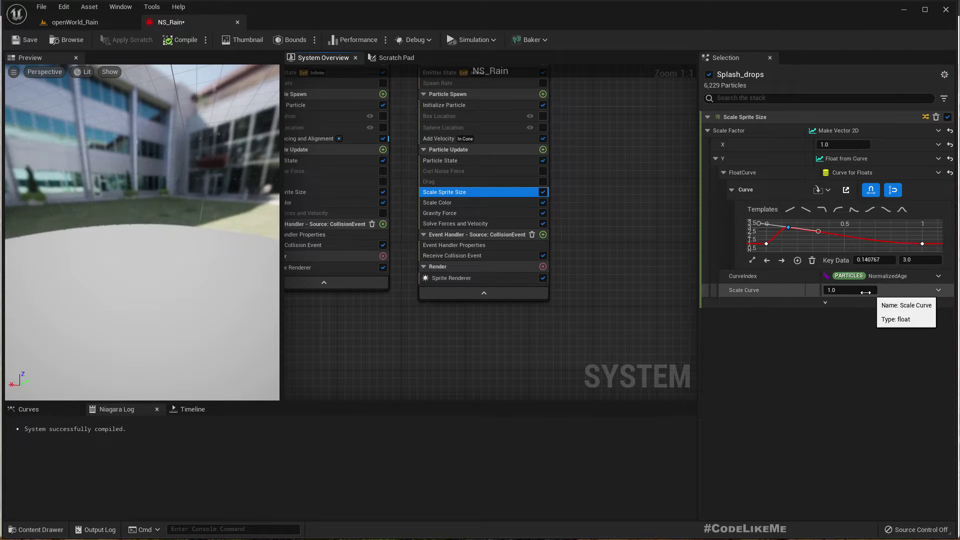
left_click(454, 104)
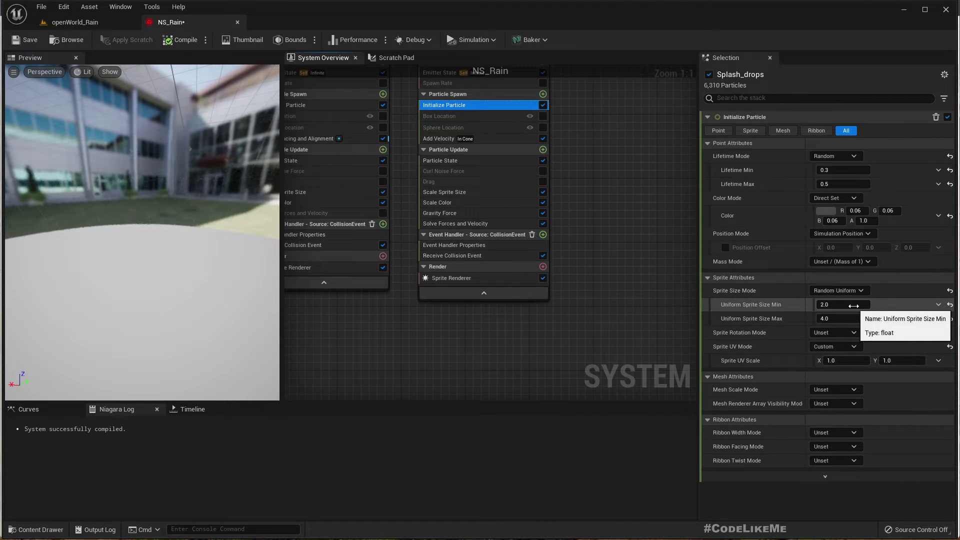
left_click(854, 305)
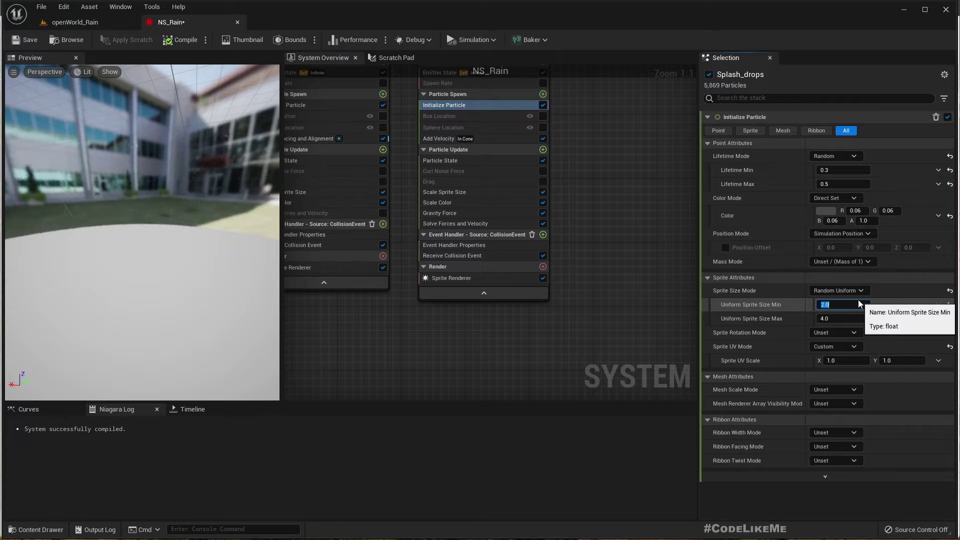
type("0.5")
key("Tab")
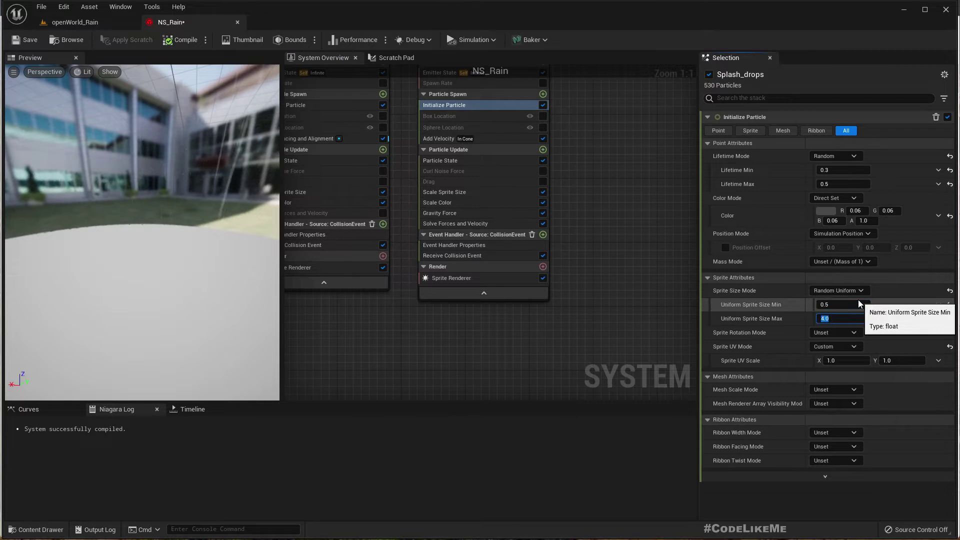
type("1.0")
key("Return")
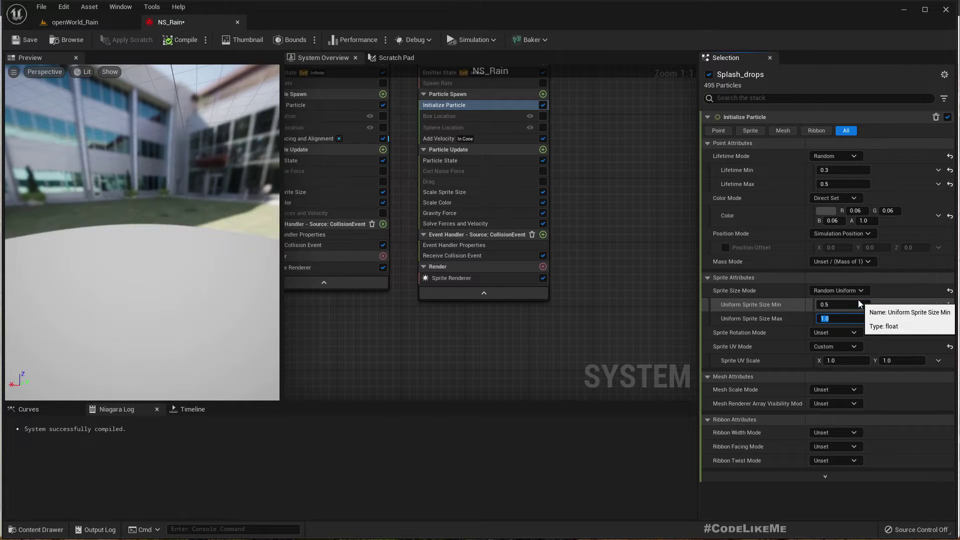
left_click(69, 24)
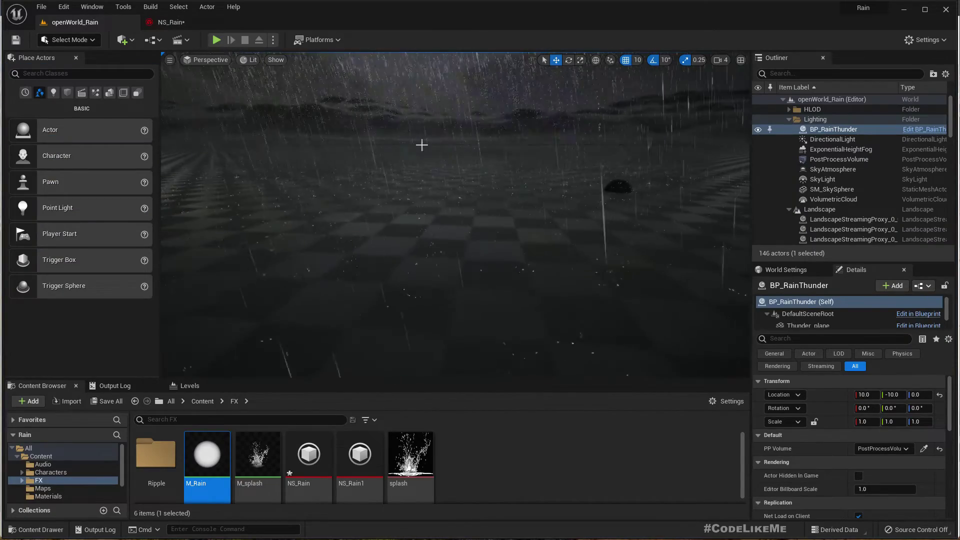
left_click_drag(422, 145, 416, 165)
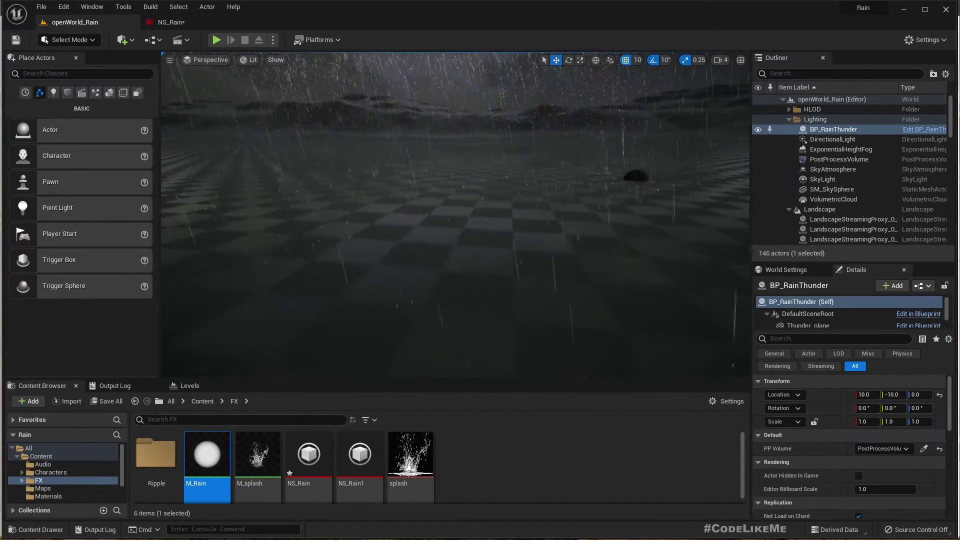
right_click_drag(416, 165, 444, 147)
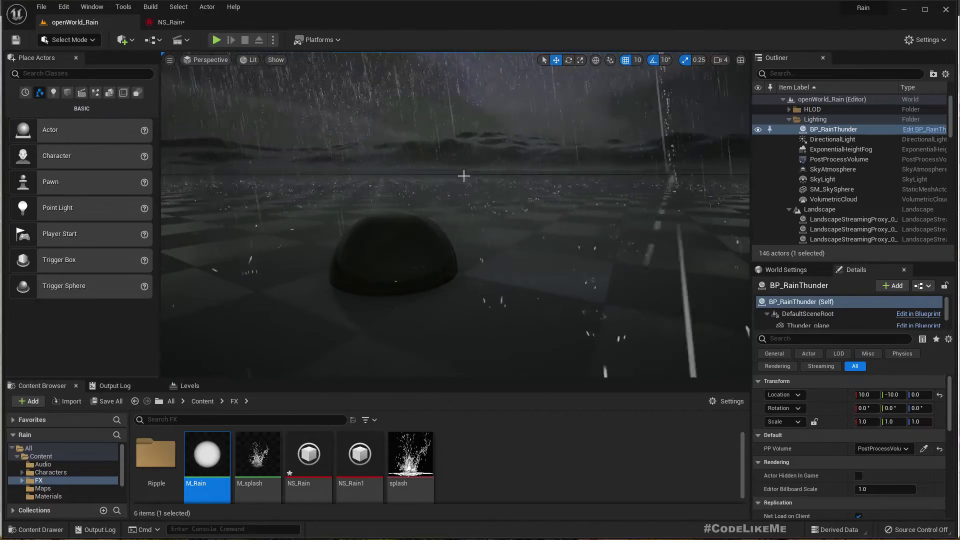
right_click_drag(459, 243, 420, 231)
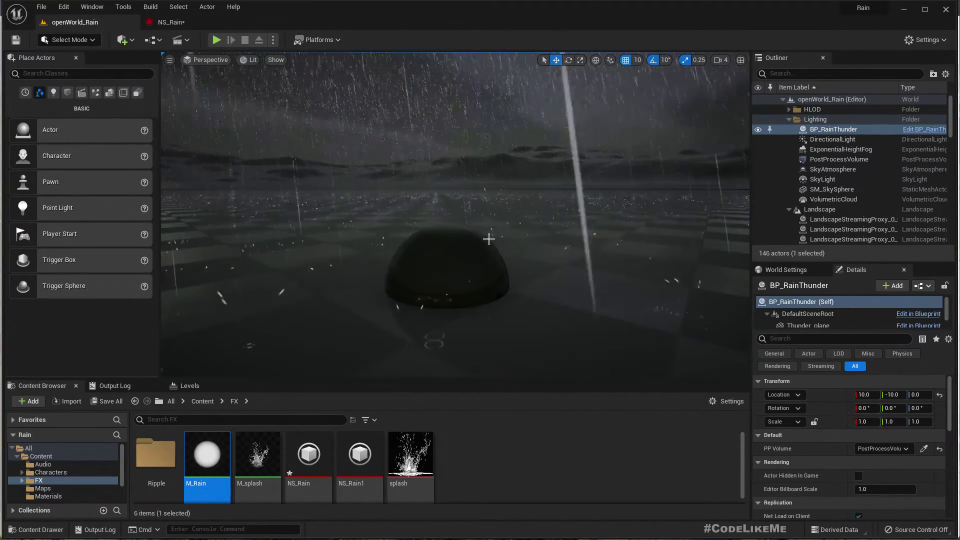
right_click_drag(488, 238, 415, 250)
right_click_drag(455, 220, 476, 227)
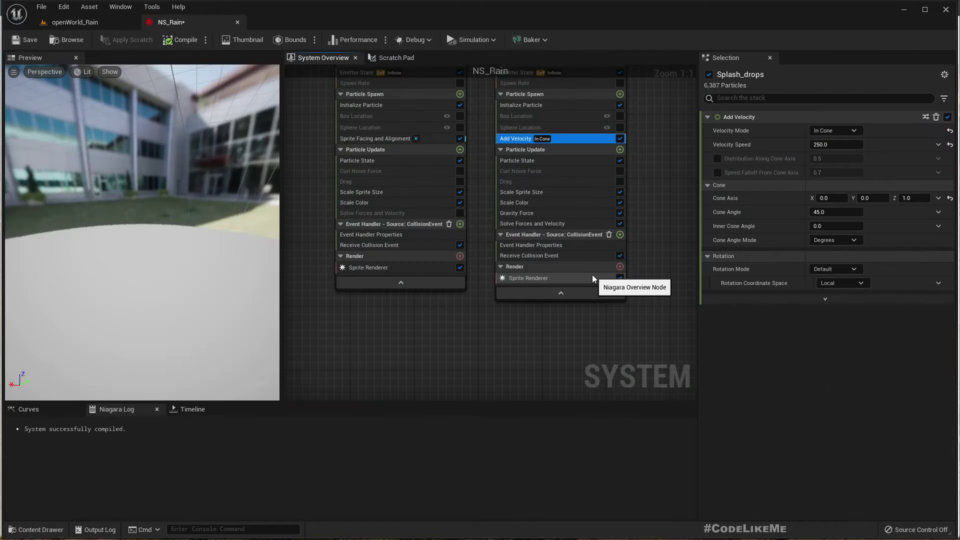
- Make the Add Velocity speed of Splash_drops a Random Range Float from 150 to 250 and check the splashes in the level
right_click_drag(626, 301, 499, 314)
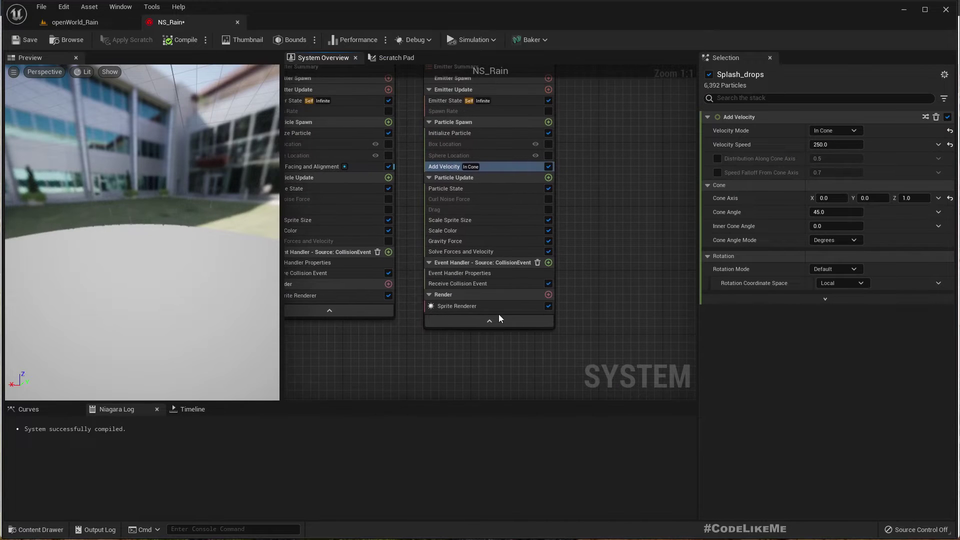
left_click(445, 168)
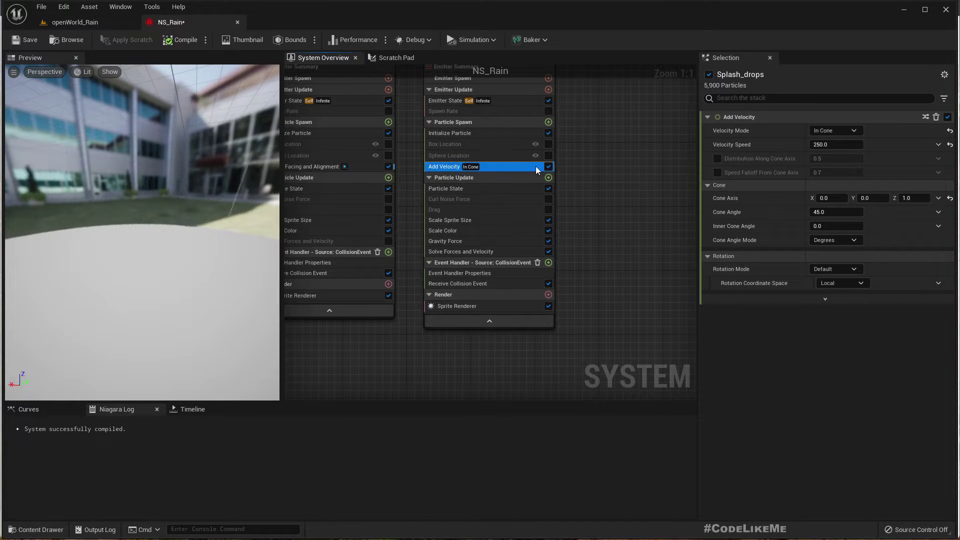
left_click(939, 145)
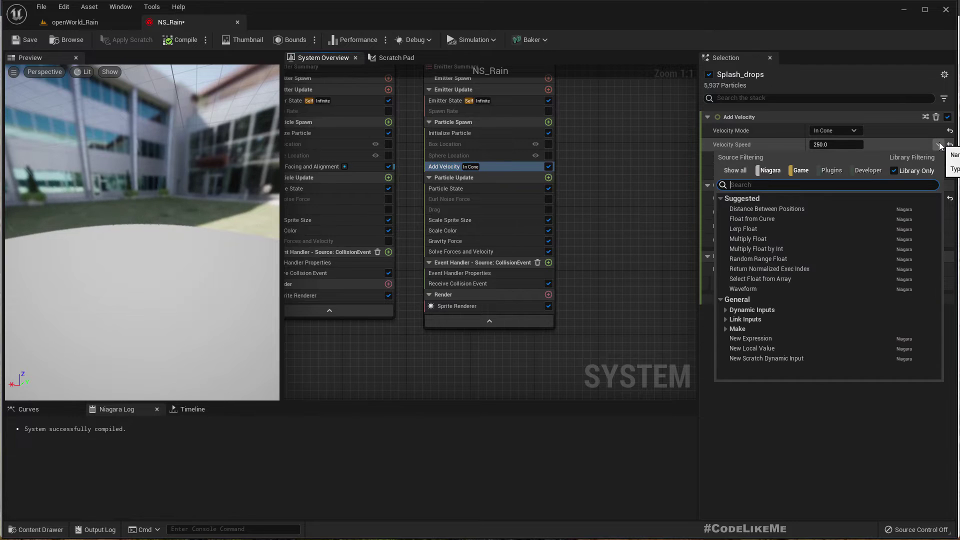
type("rand")
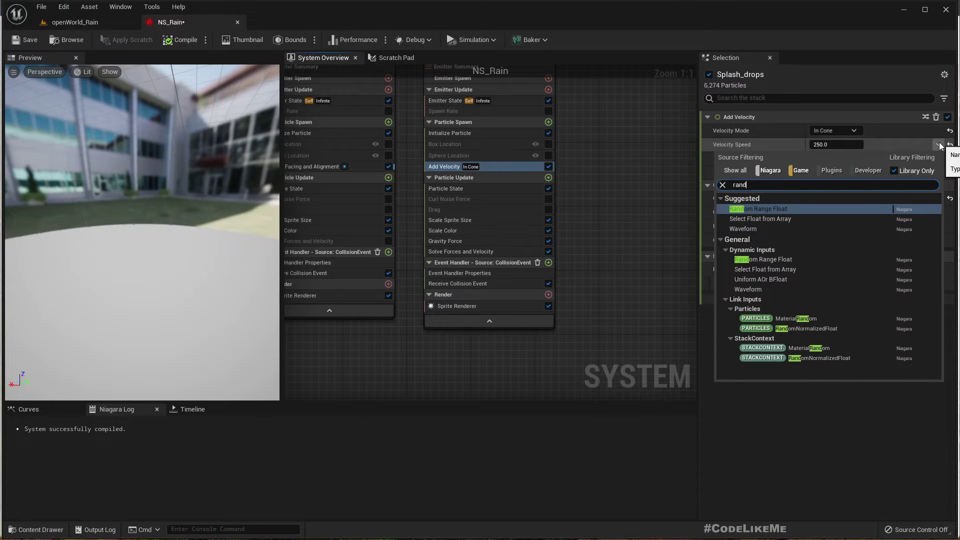
key("Return")
left_click(843, 159)
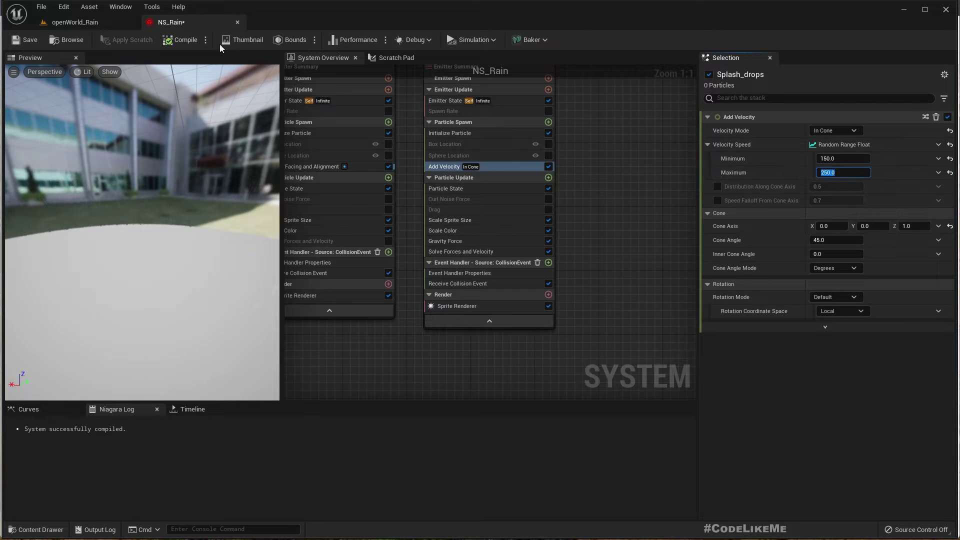
left_click(72, 21)
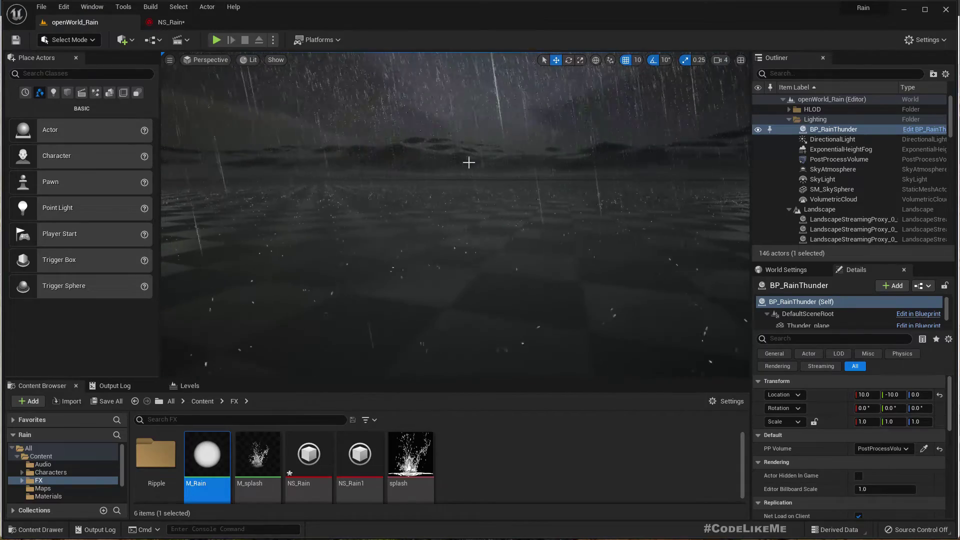
right_click_drag(336, 174, 360, 184)
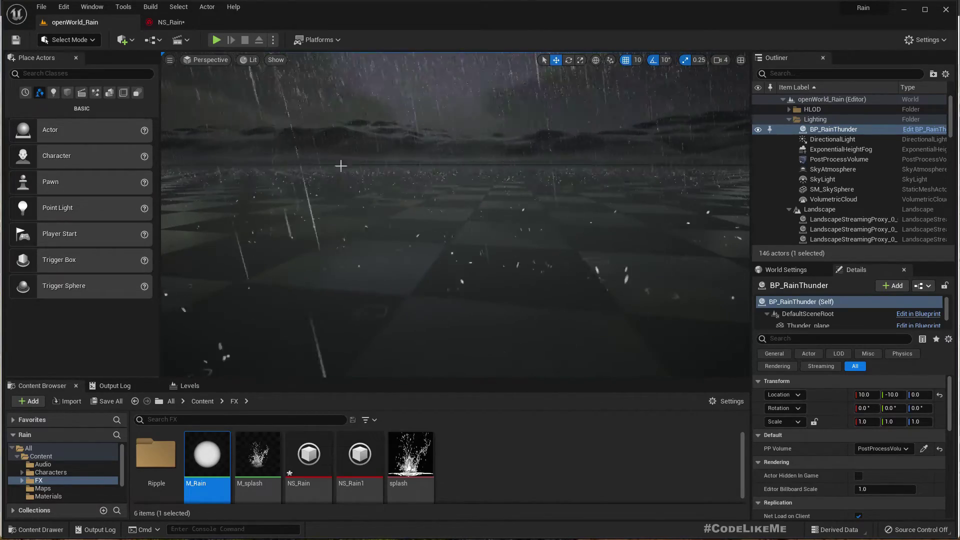
- Set the alpha of the Splash_drops particle Color to 0.5 in Initialize Particle and check the droplets in the full-screen level view
left_click(170, 22)
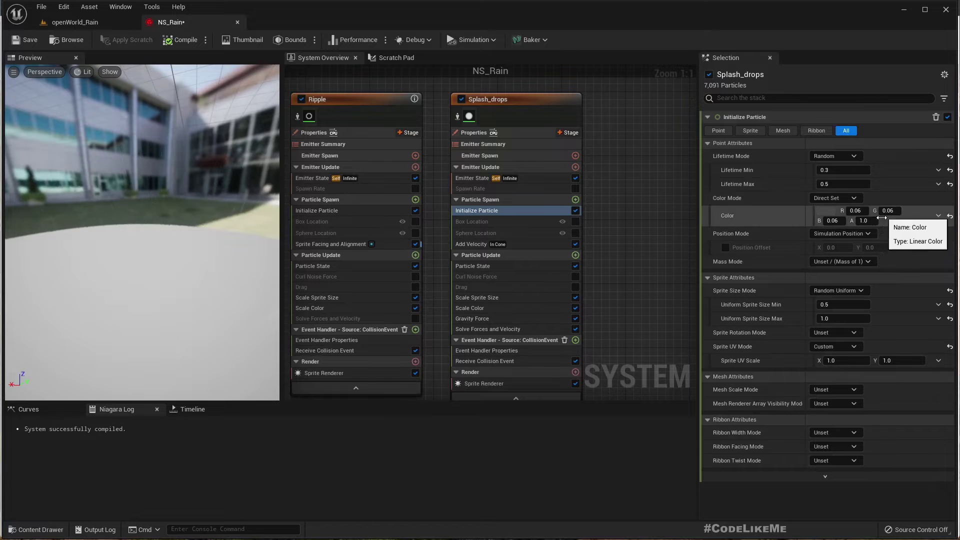
left_click(873, 222)
type("0.5")
key("Return")
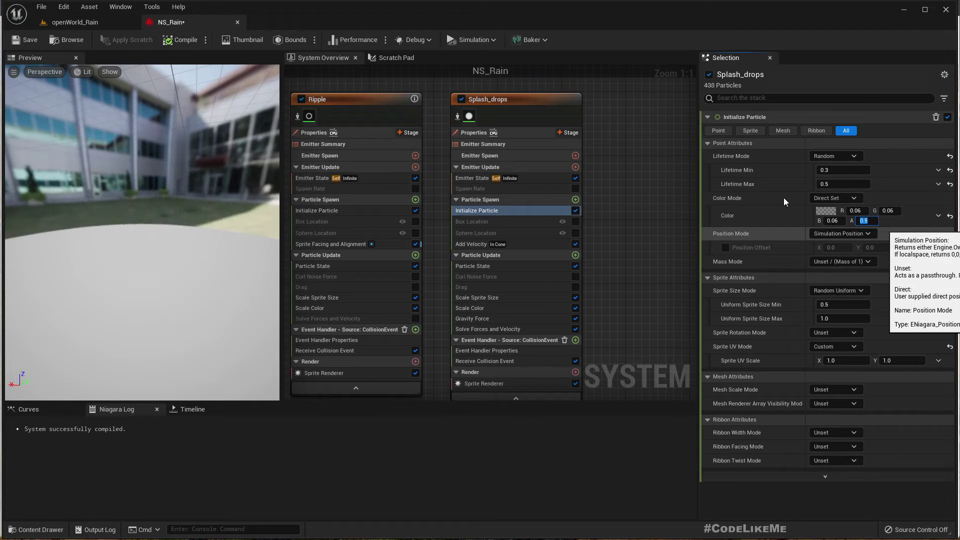
left_click(81, 19)
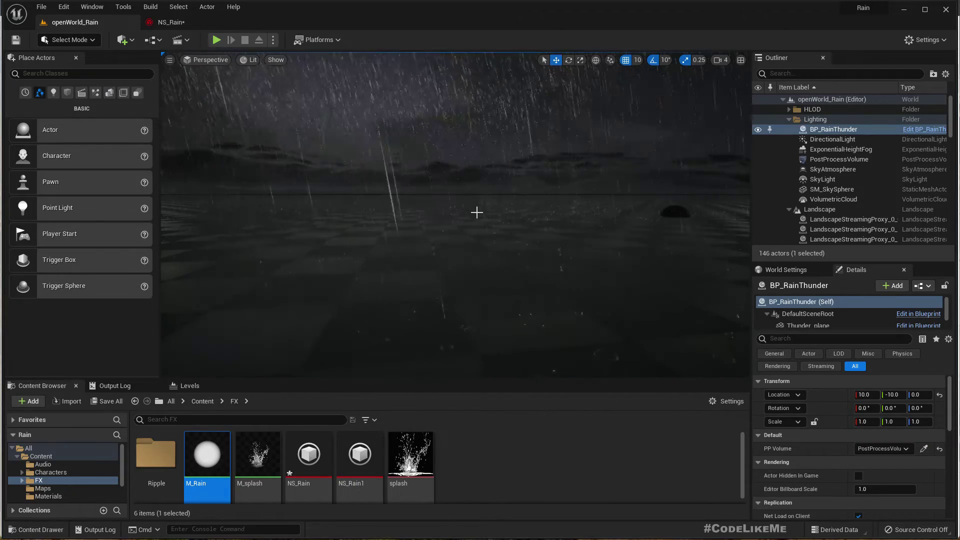
key("F11")
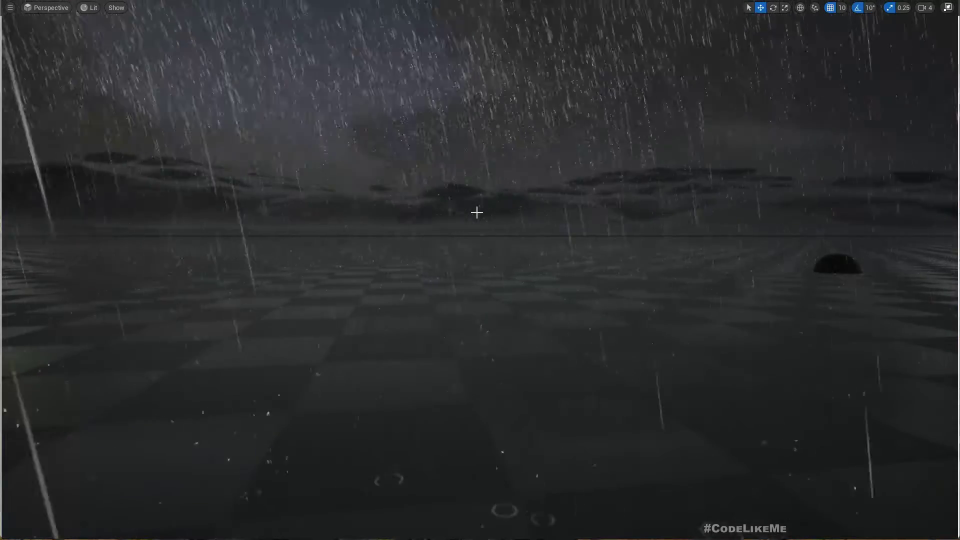
key("F11")
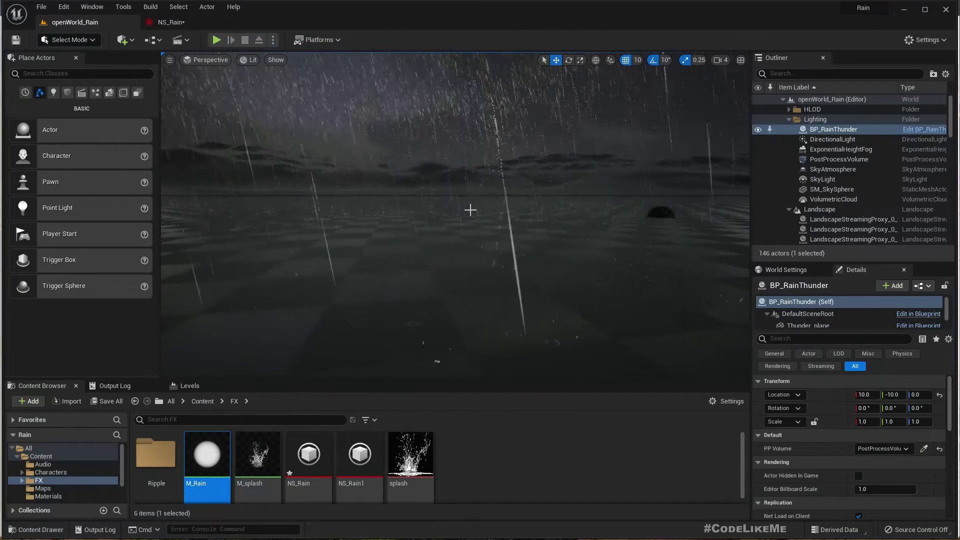
left_click(181, 23)
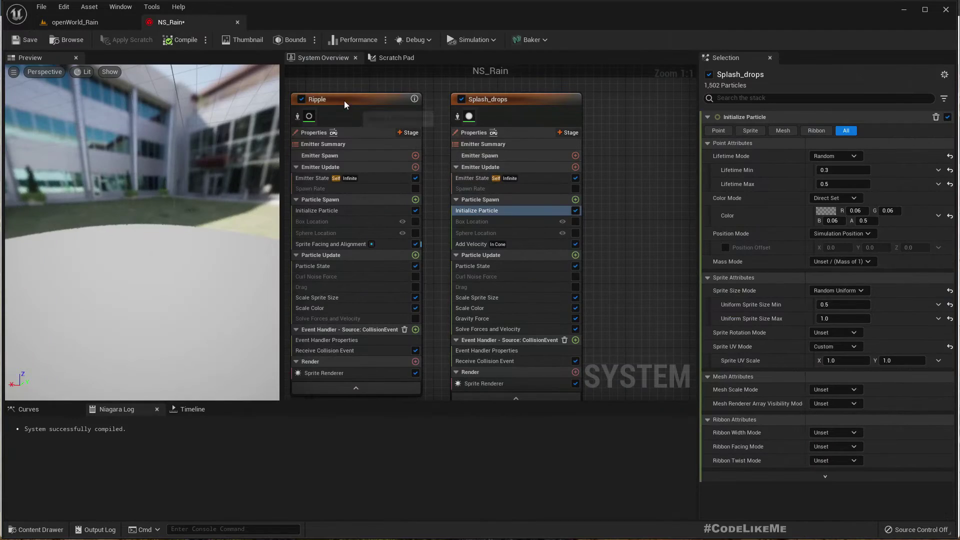
- Enable the Splash emitter in NS_Rain and check the combined splashes in the level
right_click_drag(337, 93, 602, 103)
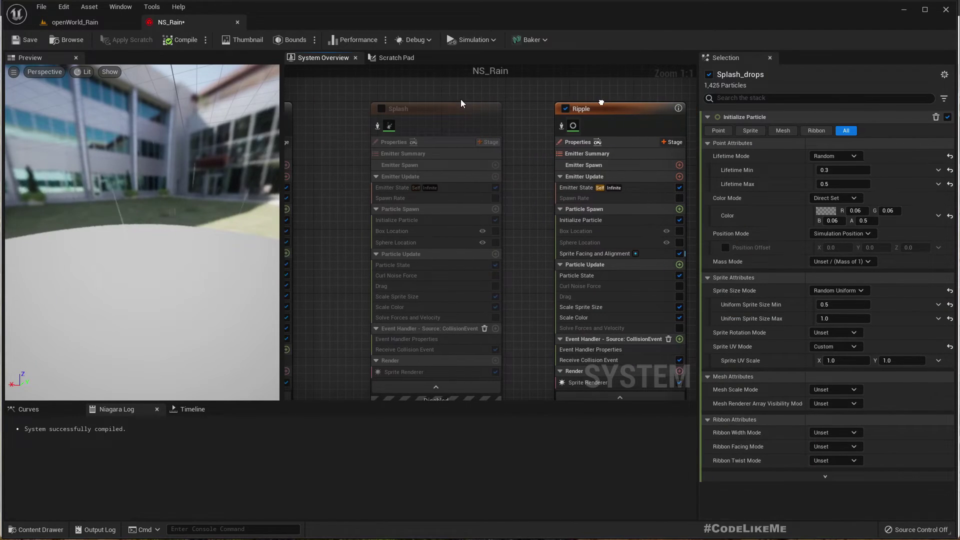
left_click(382, 109)
left_click(80, 23)
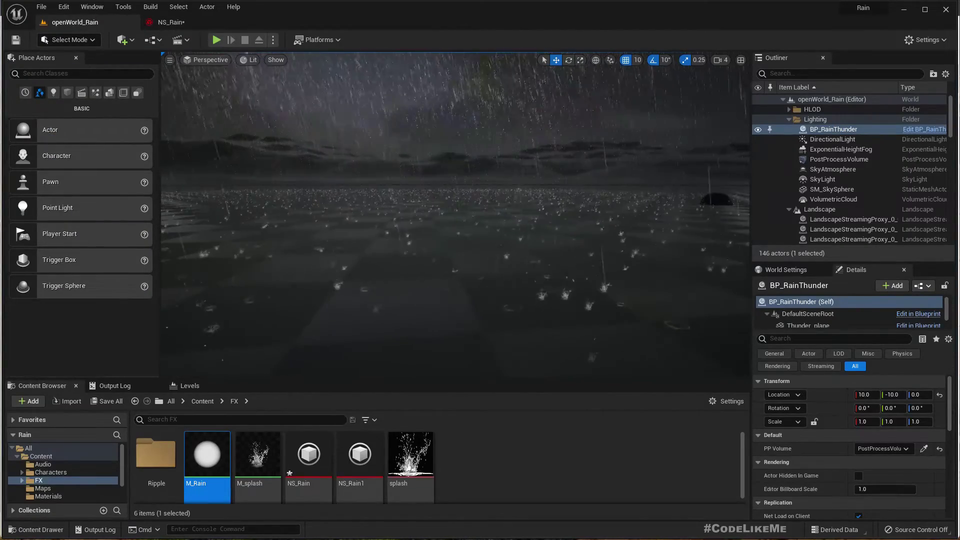
key("s")
right_click_drag(479, 211, 475, 211)
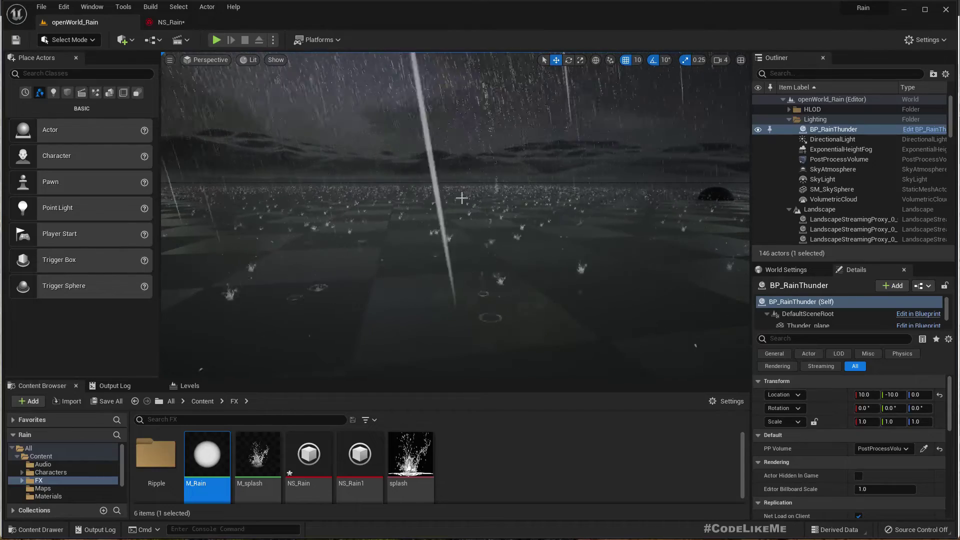
- Disable the Splash emitter in NS_Rain and play-test the rain in the openWorld_Rain level
left_click(181, 25)
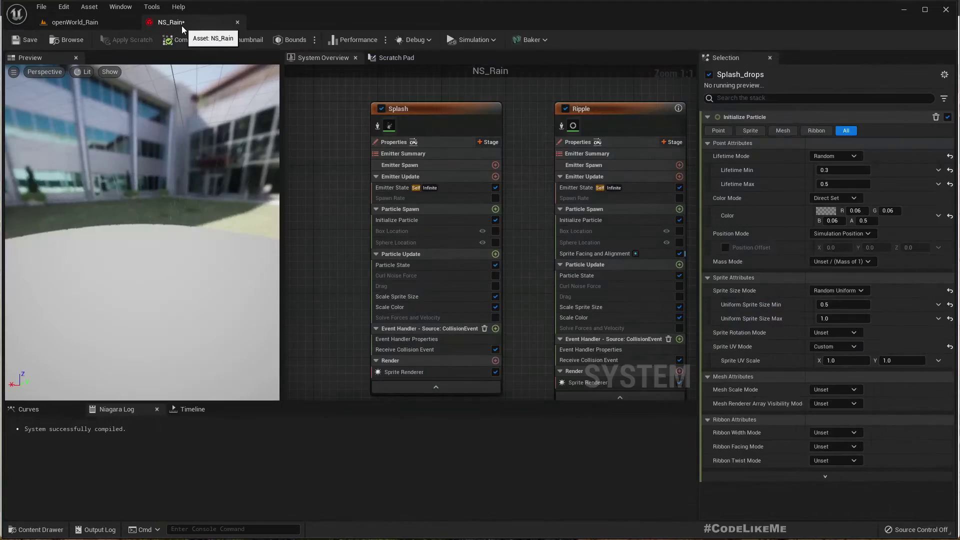
left_click(381, 109)
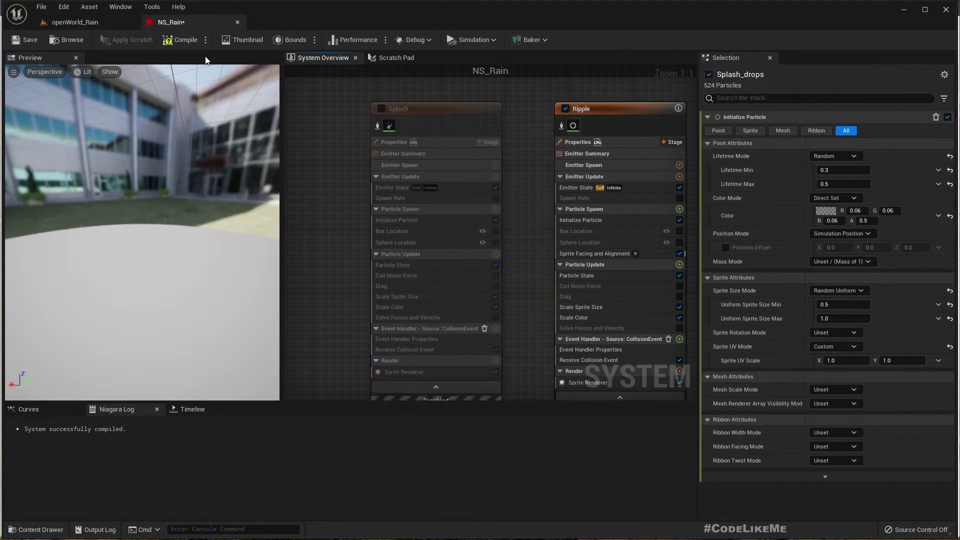
left_click(106, 24)
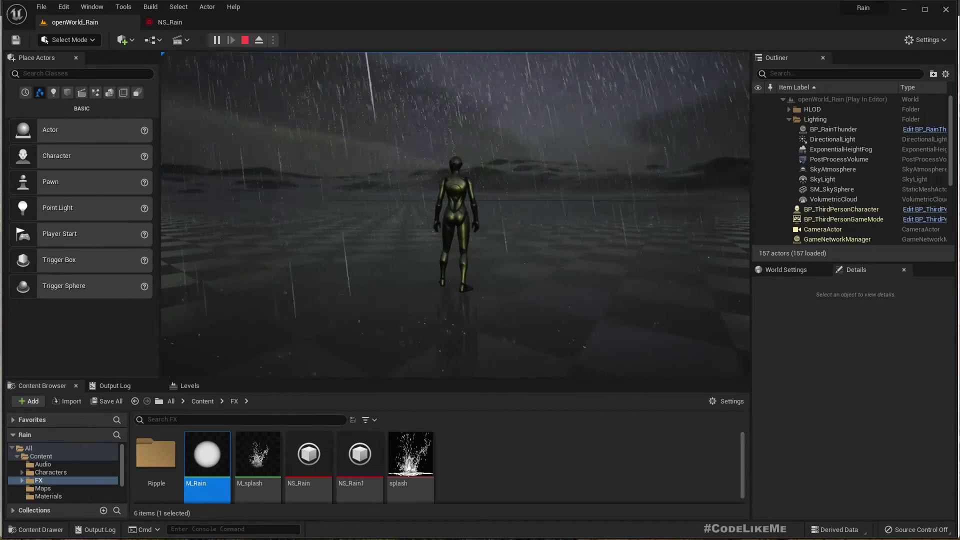
key("Escape")
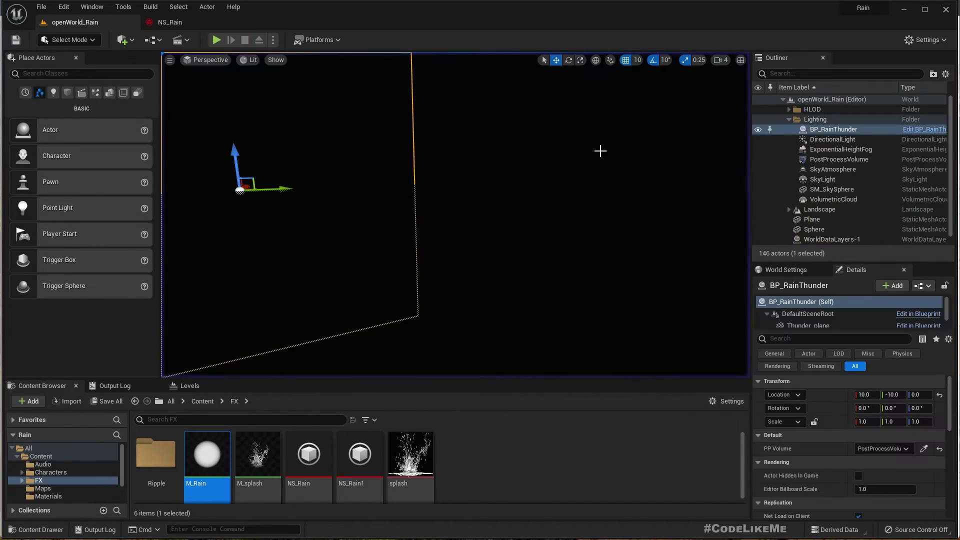
- View the dark level in Unlit mode to reorient the camera toward the terrain, and restore Lit mode
mouse_move(571, 214)
right_mouse_down()
mouse_move(515, 186)
mouse_move(527, 190)
mouse_move(517, 170)
mouse_move(571, 214)
right_mouse_up()
key("w")
right_click_drag(601, 243, 600, 244)
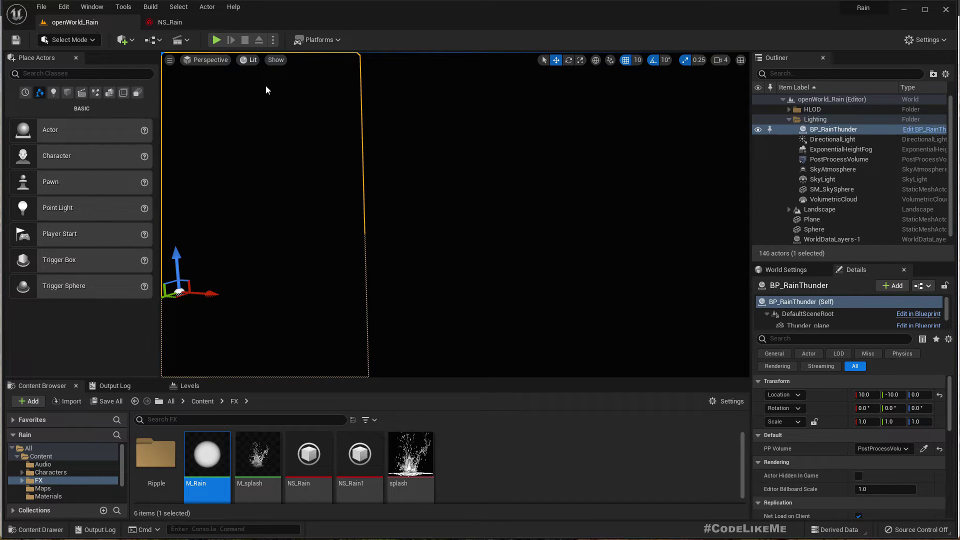
left_click(246, 60)
left_click(255, 96)
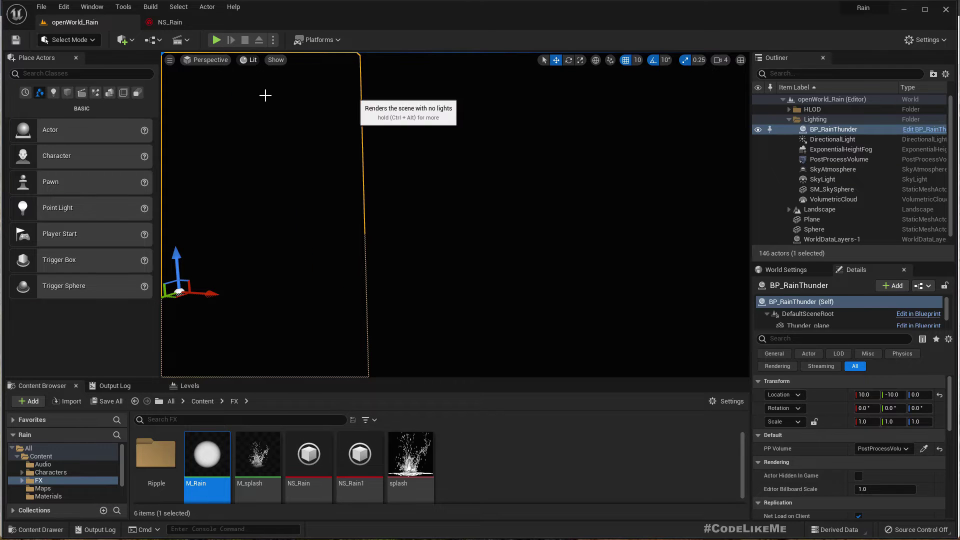
right_click_drag(457, 207, 445, 209)
right_click_drag(472, 171, 472, 172)
left_click(249, 60)
left_click(278, 82)
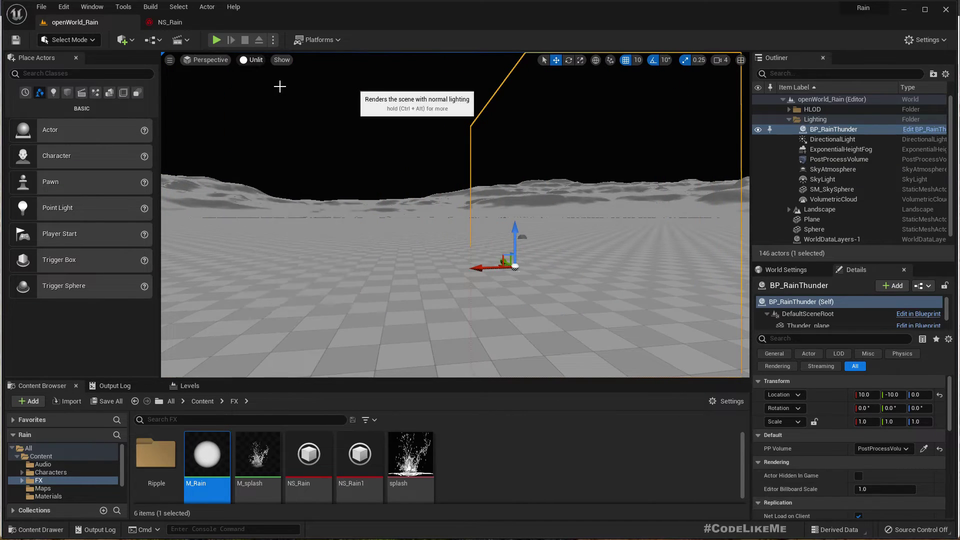
- Inspect the lit level around the glowing object in the full-screen view
key("w")
right_click_drag(455, 215, 455, 215)
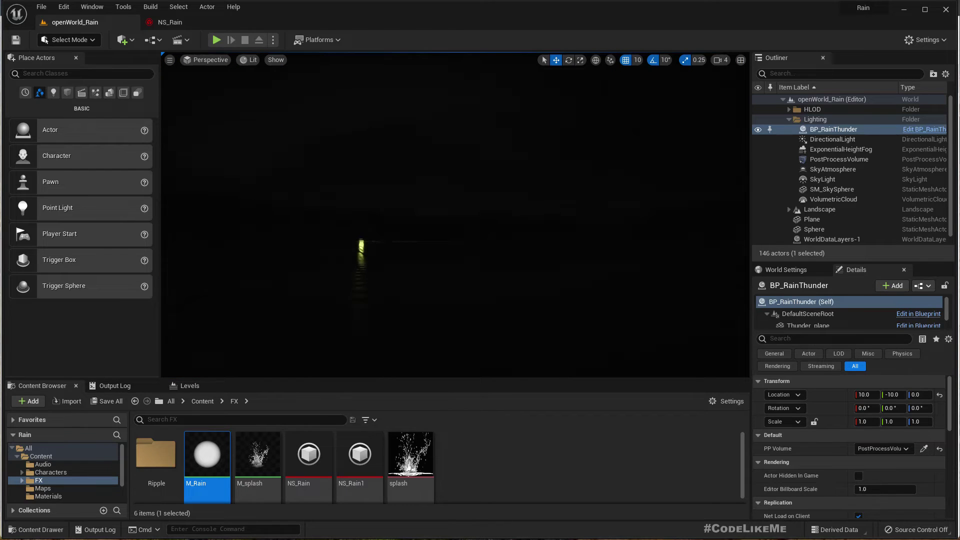
right_click_drag(455, 215, 456, 215)
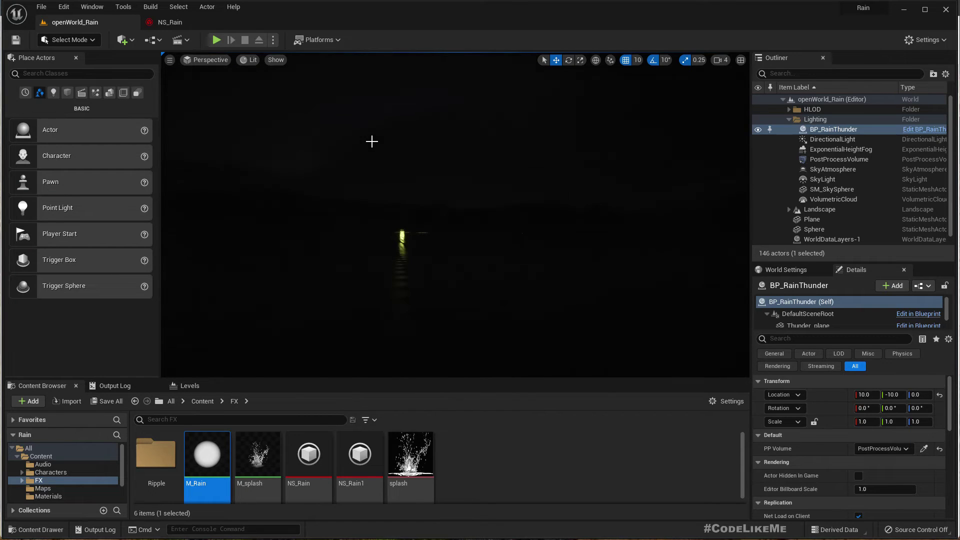
key("F11")
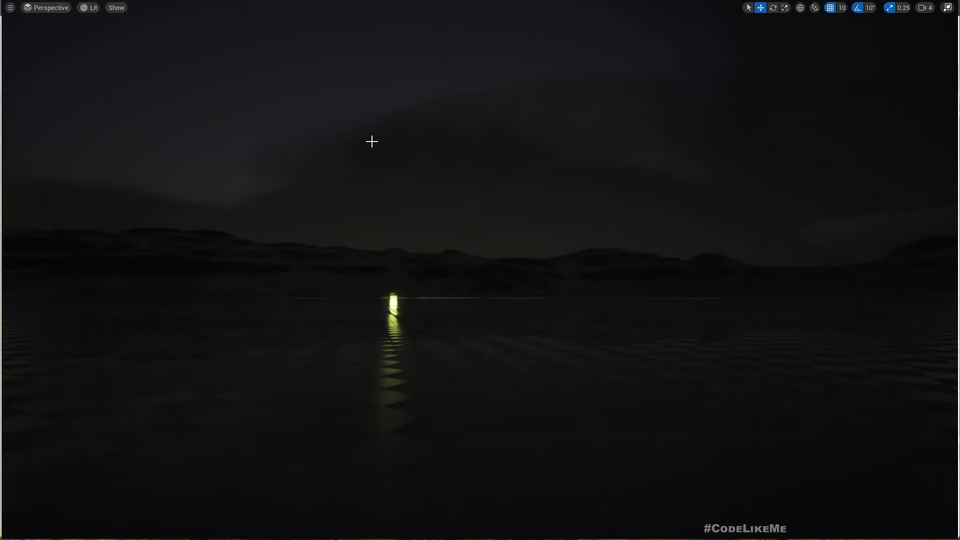
right_click_drag(371, 142, 372, 141)
key("F11")
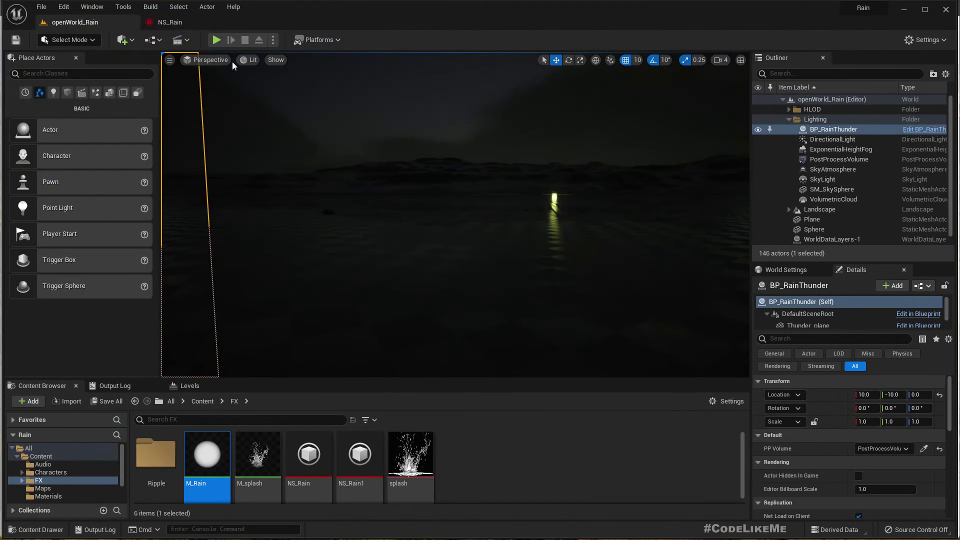
- Enable the Splash emitter again, inspect the rain close to the ground, and hide the selection outlines with Game View
left_click(170, 22)
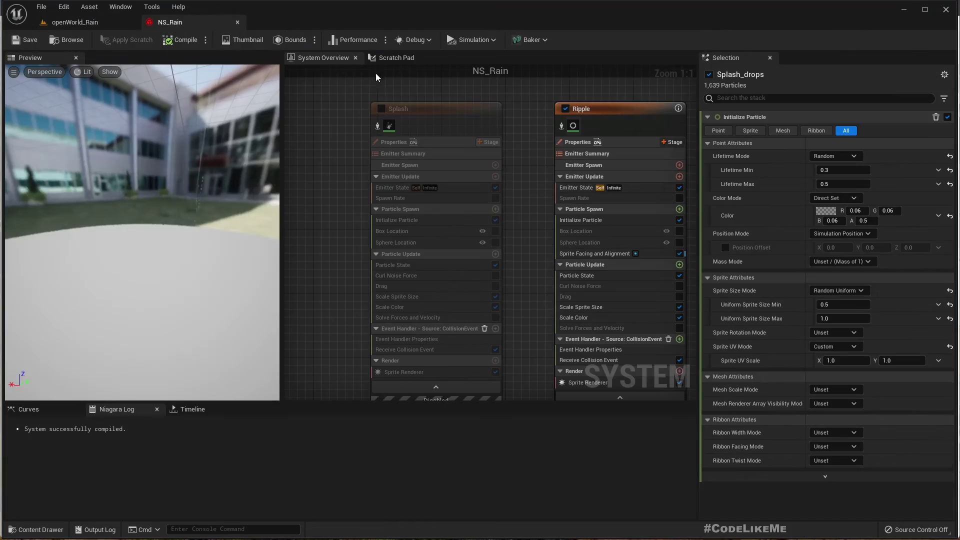
left_click(381, 109)
left_click(87, 22)
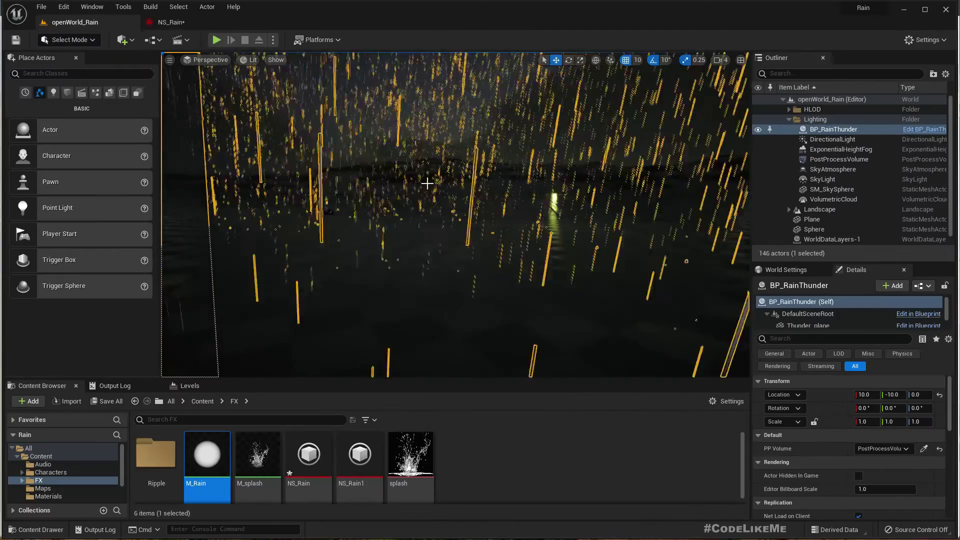
right_click_drag(455, 216, 308, 218)
right_click_drag(449, 189, 431, 230)
key("w")
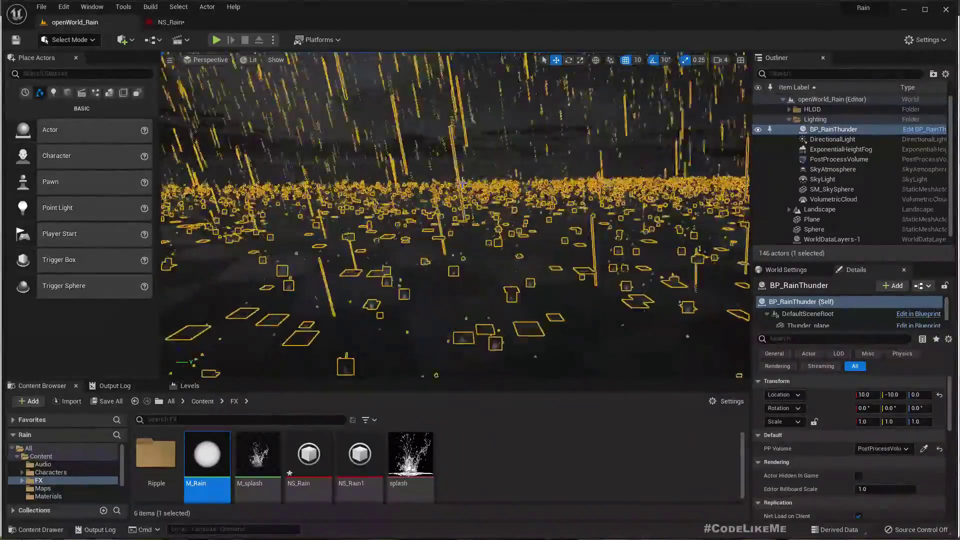
key("g")
- Turn off the Splash emitter in NS_Rain again and return to the level
left_click(159, 23)
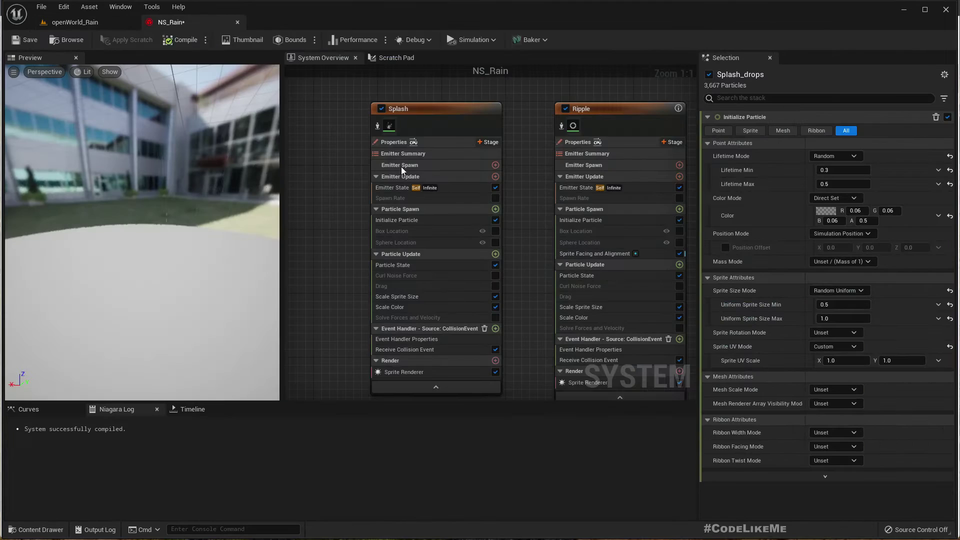
scroll(462, 206, "down", 5)
scroll(434, 221, "up", 5)
right_click_drag(433, 218, 328, 262)
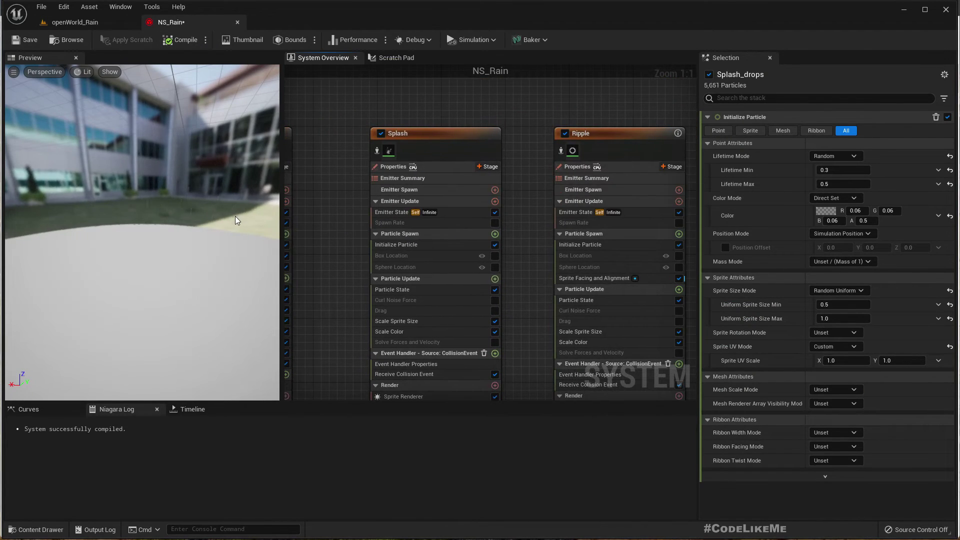
left_click(349, 148)
left_click(382, 133)
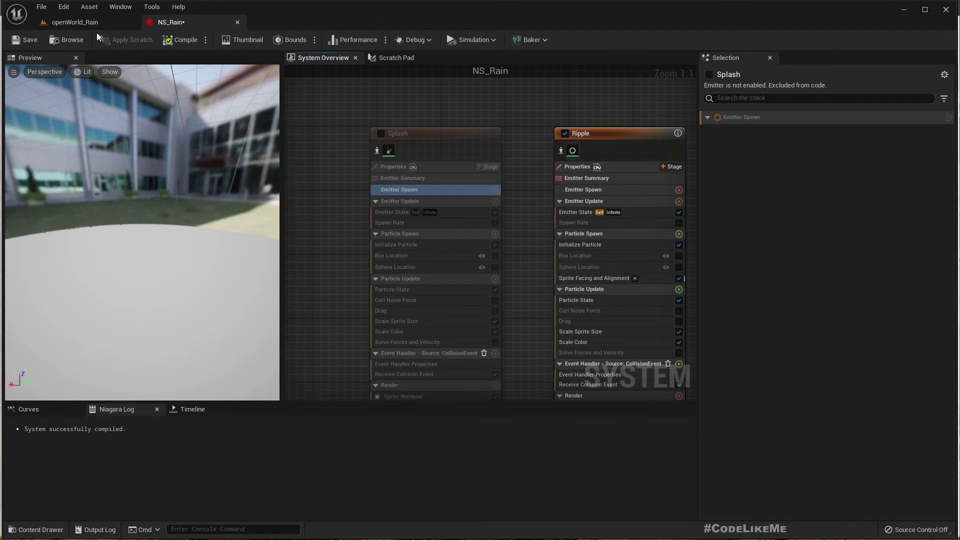
left_click(83, 22)
- Restart the rain by disabling and re-enabling the Rain_streak emitter, and inspect the droplets in the full-screen level view
left_click(198, 24)
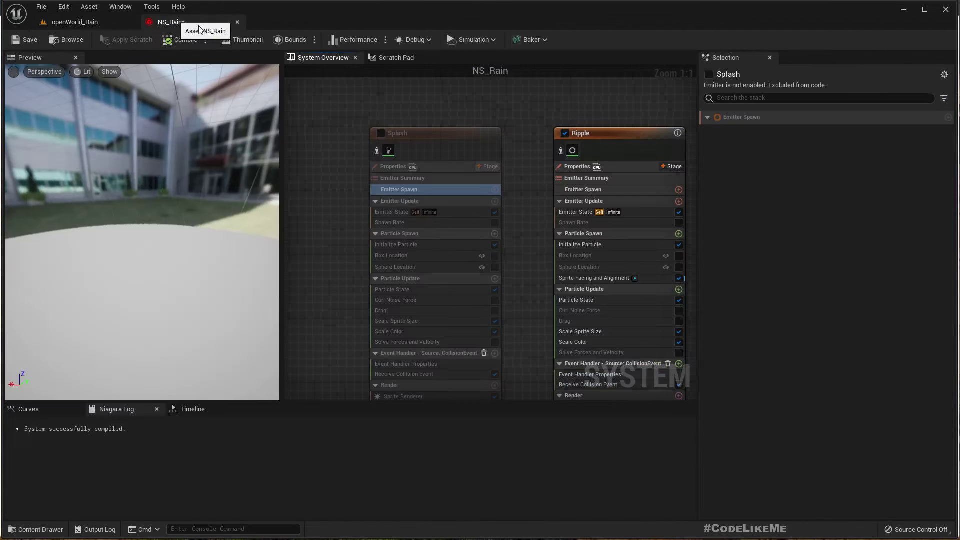
right_click_drag(361, 107, 495, 107)
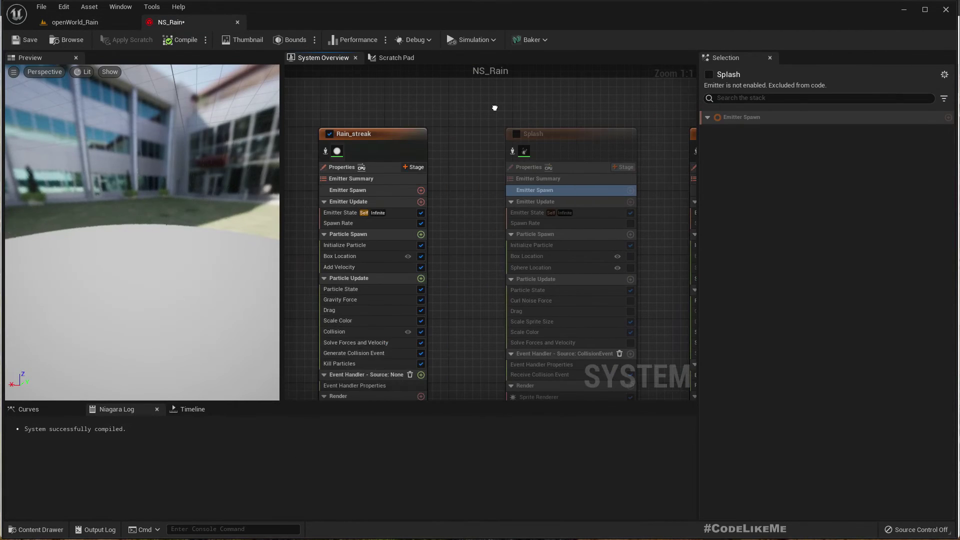
left_click(330, 135)
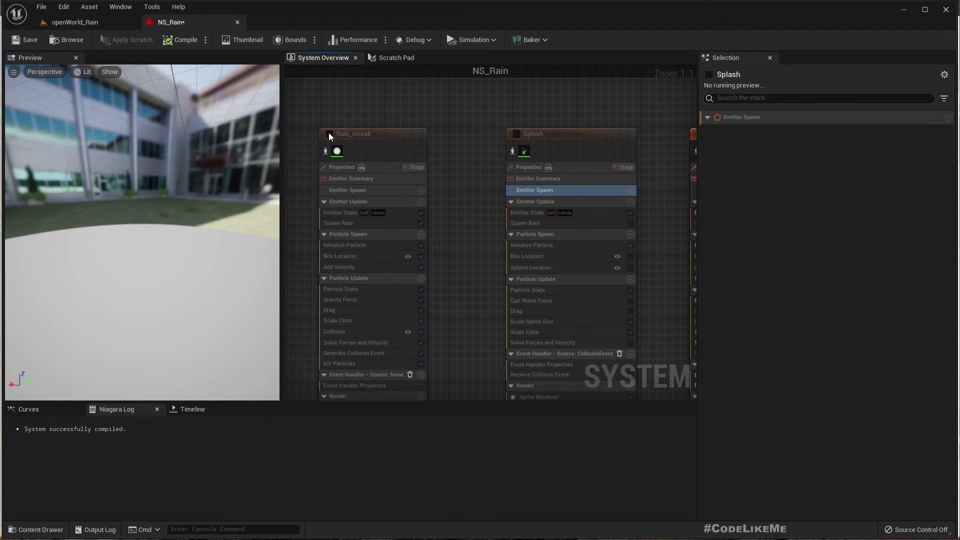
left_click(330, 134)
left_click(91, 22)
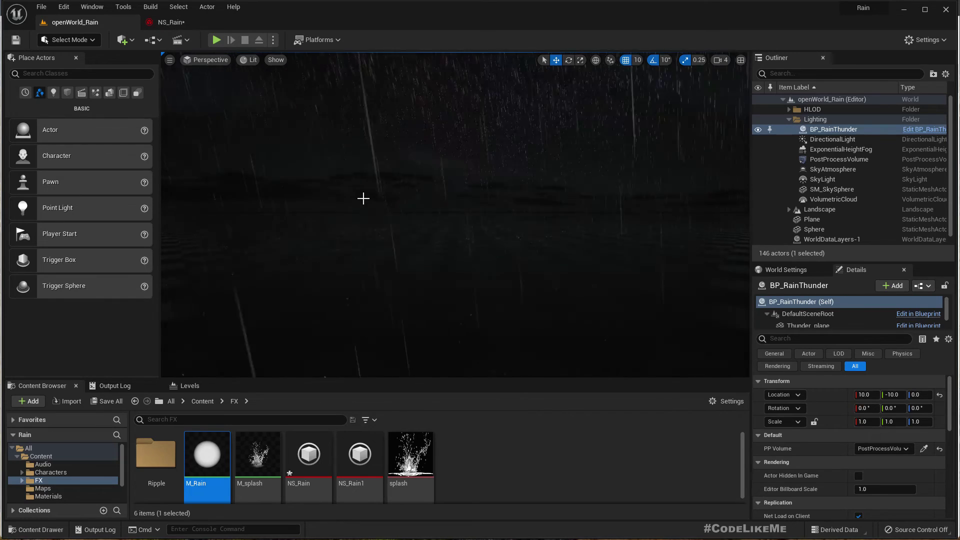
key("F11")
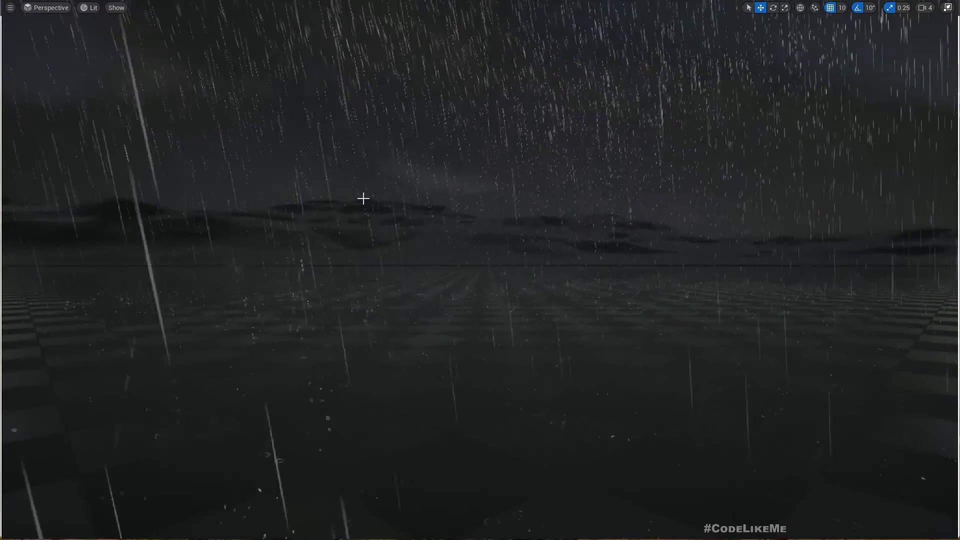
right_click_drag(382, 198, 414, 201)
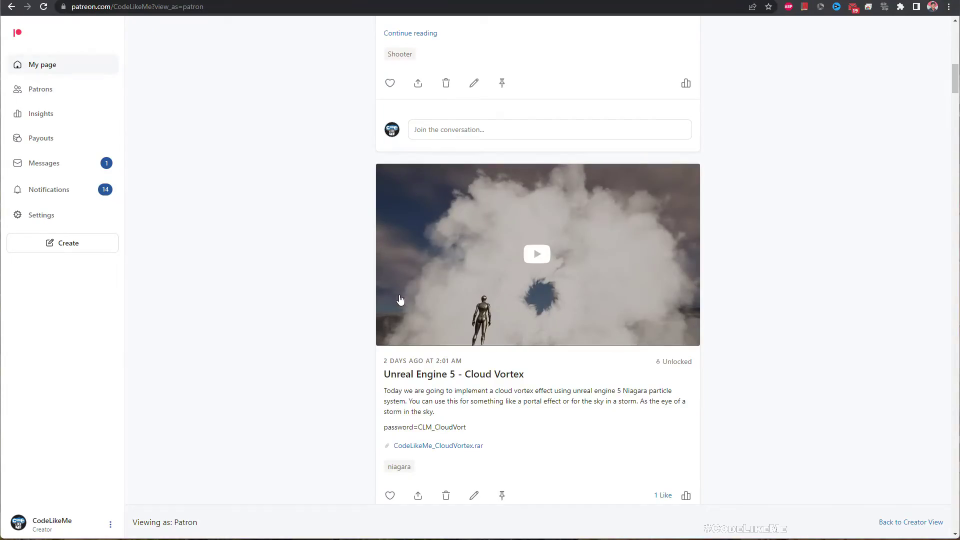
- Browse the Unreal Engine 5 project posts on the CodeLikeMe Patreon page
scroll(317, 258, "down", 18)
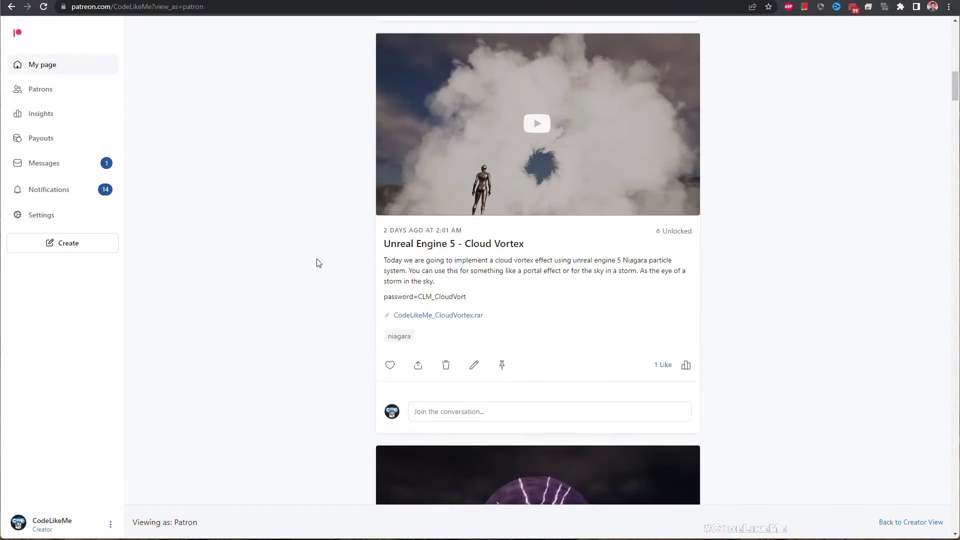
scroll(317, 258, "down", 18)
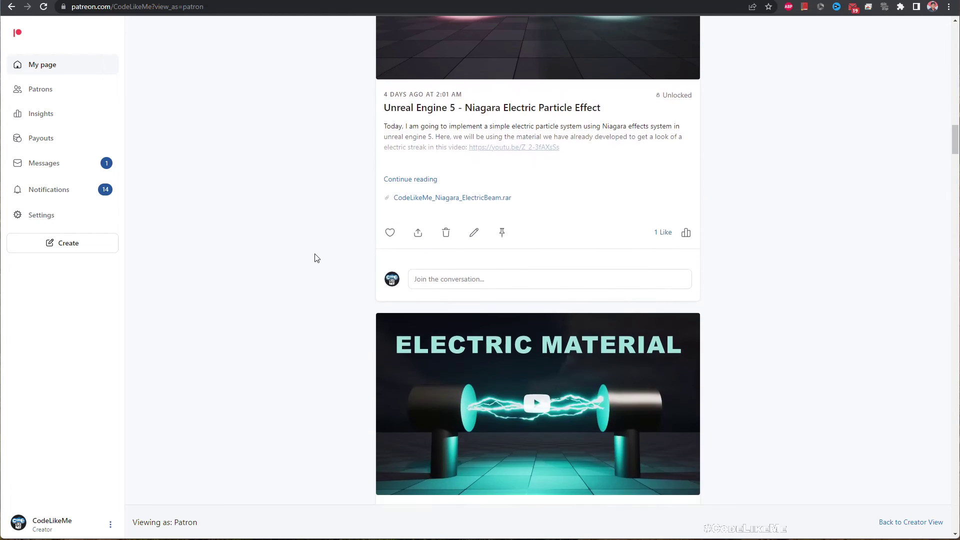
scroll(317, 253, "down", 15)
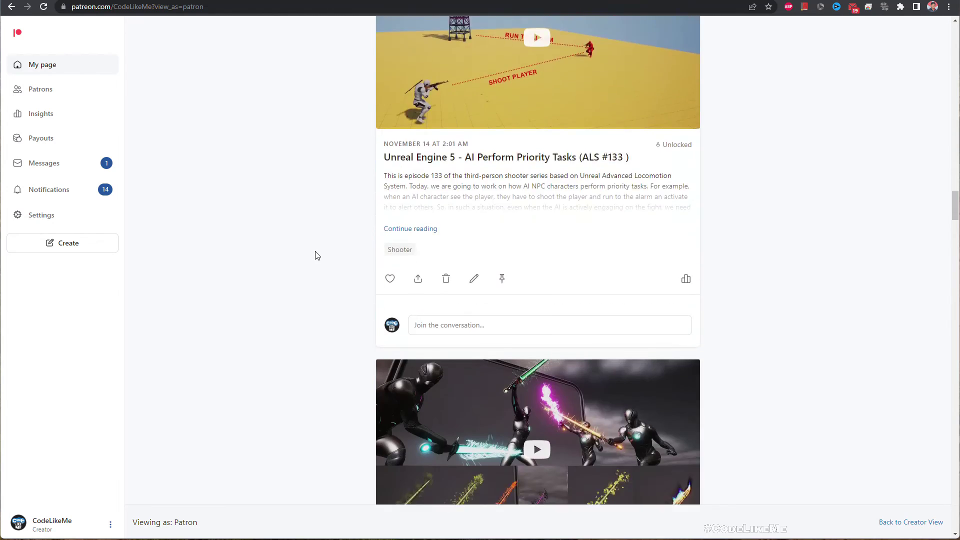
scroll(323, 255, "down", 17)
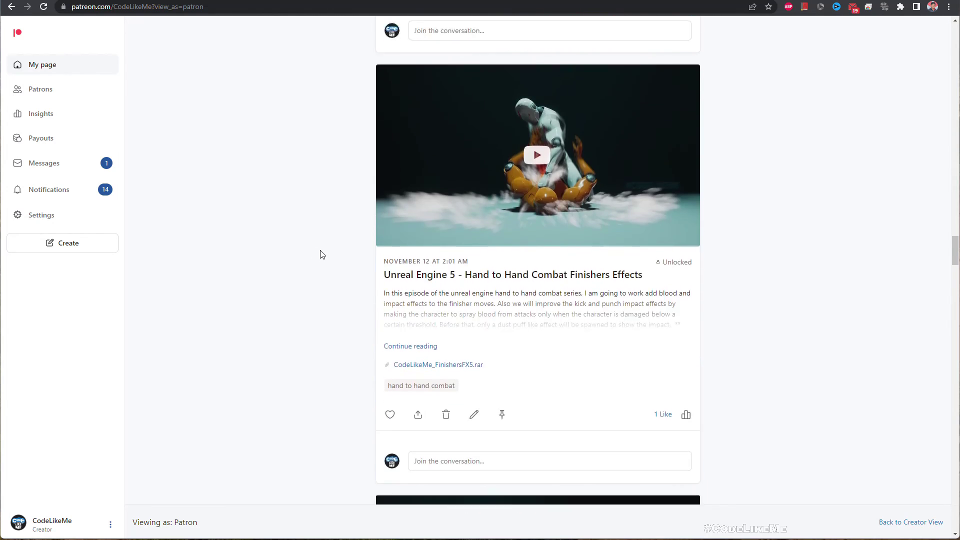
scroll(322, 252, "down", 17)
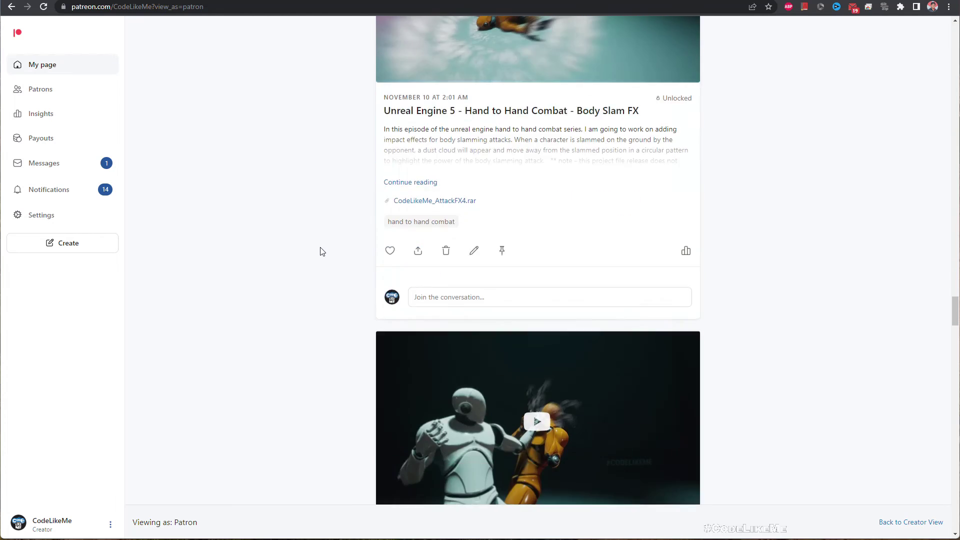
scroll(320, 253, "down", 4)
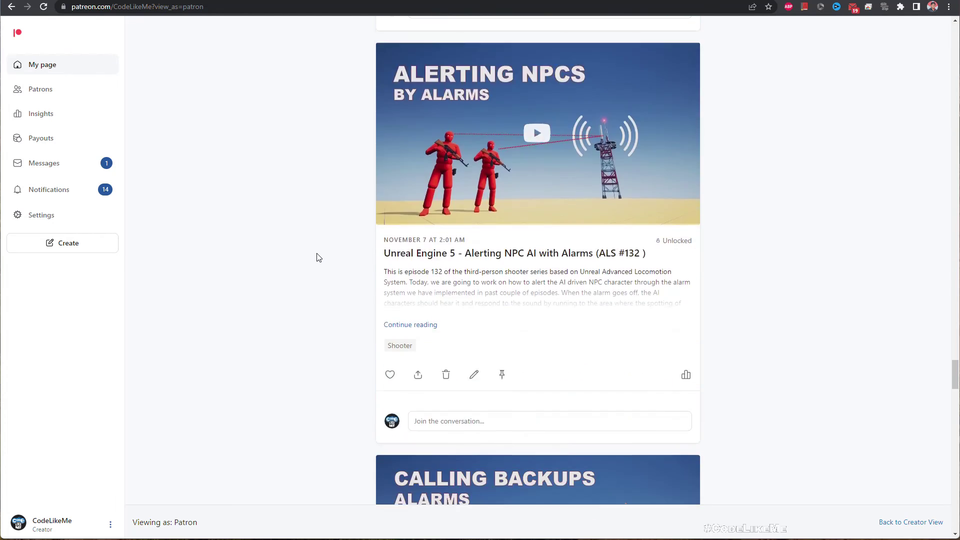